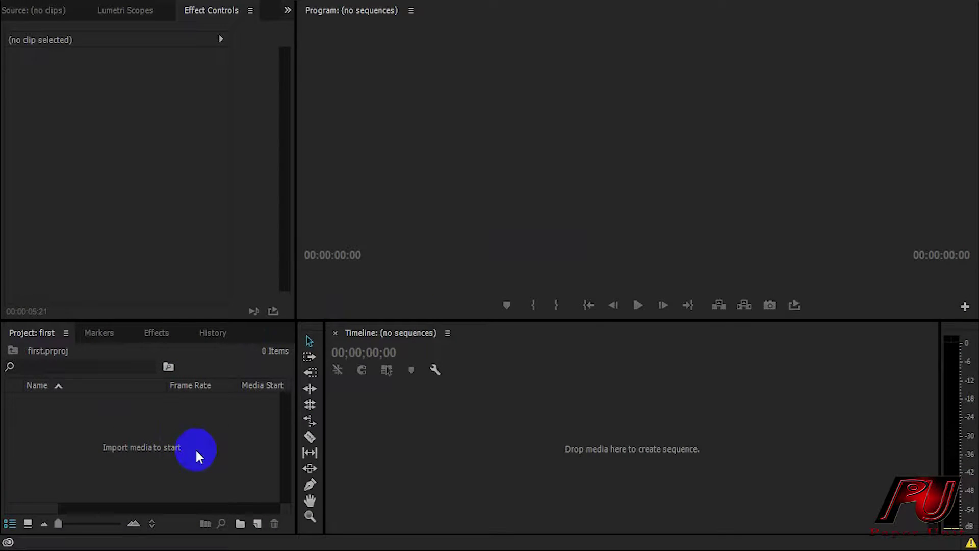
Create a Universal Counting Leader, accepting its default video and audio settings
click(257, 524)
click(319, 490)
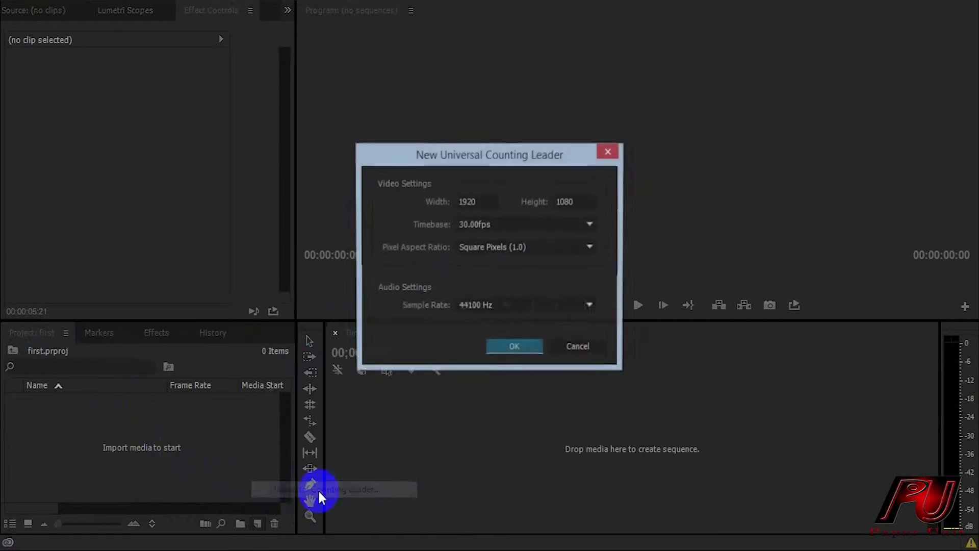
click(515, 348)
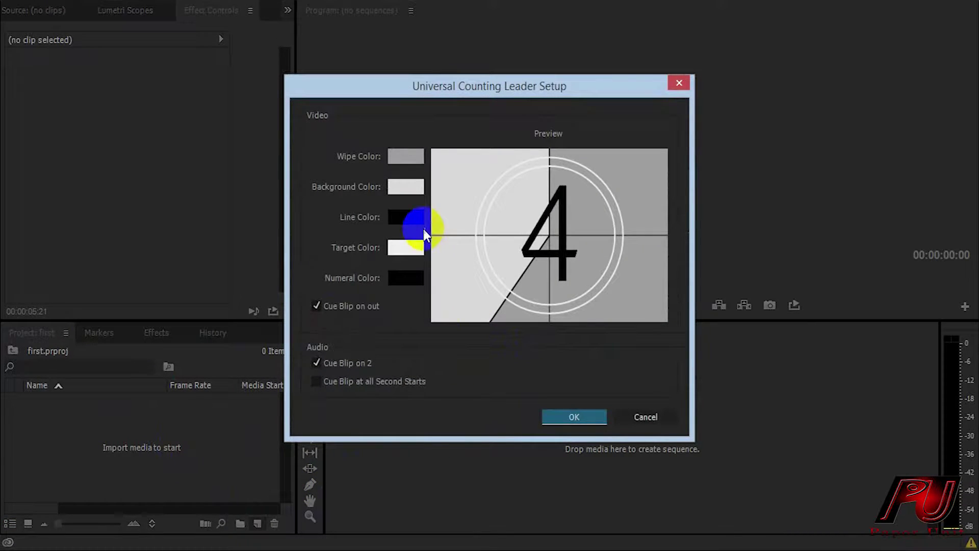
Set the leader's wipe colour to saturated green and its background to darker green
click(404, 168)
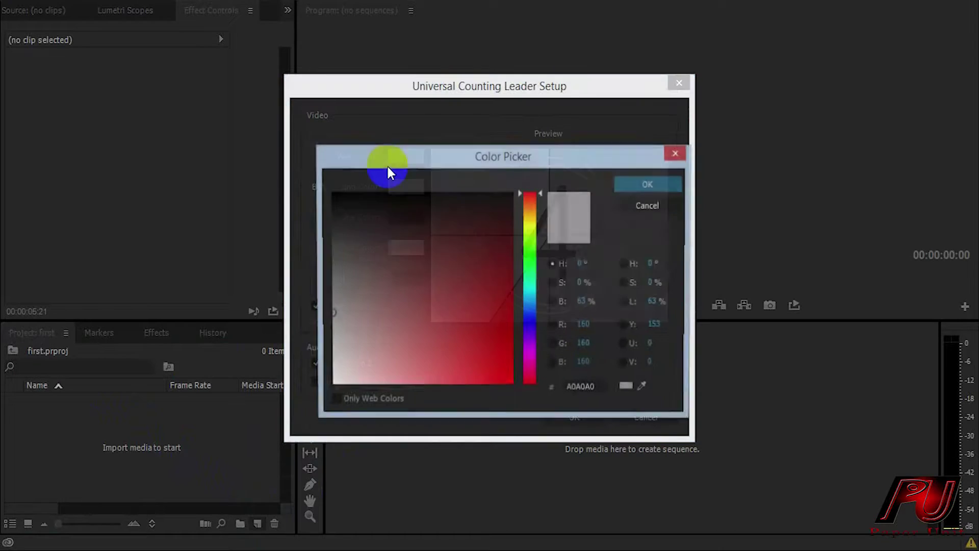
click(524, 261)
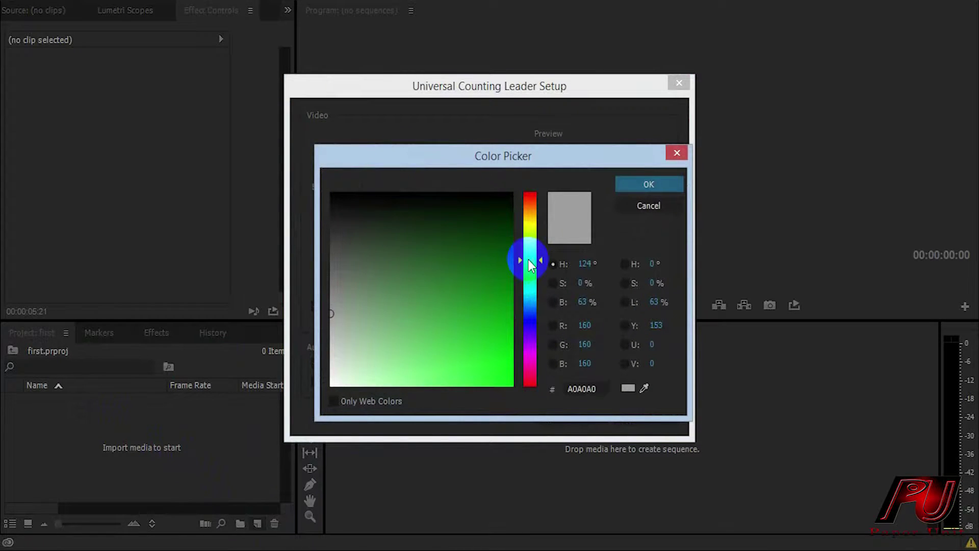
drag(494, 321, 525, 350)
click(653, 186)
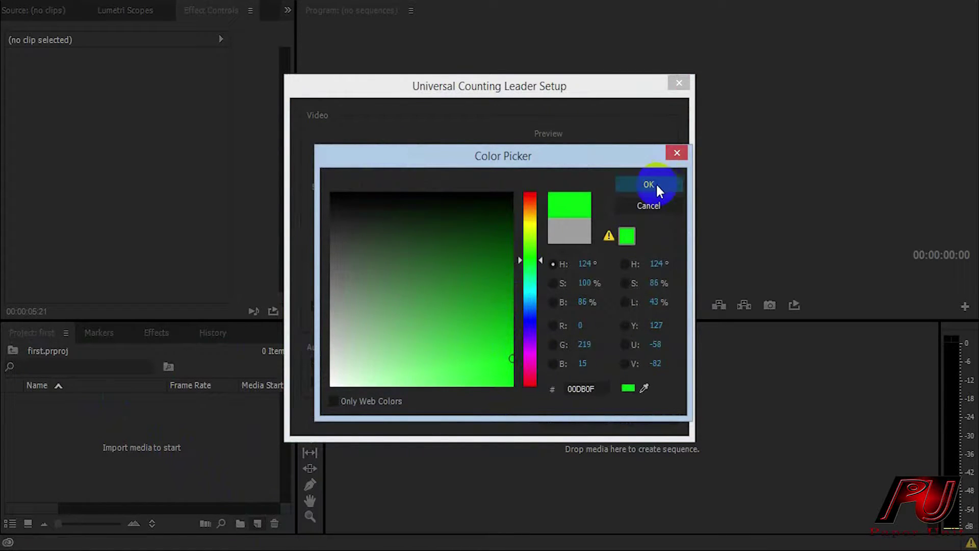
click(404, 187)
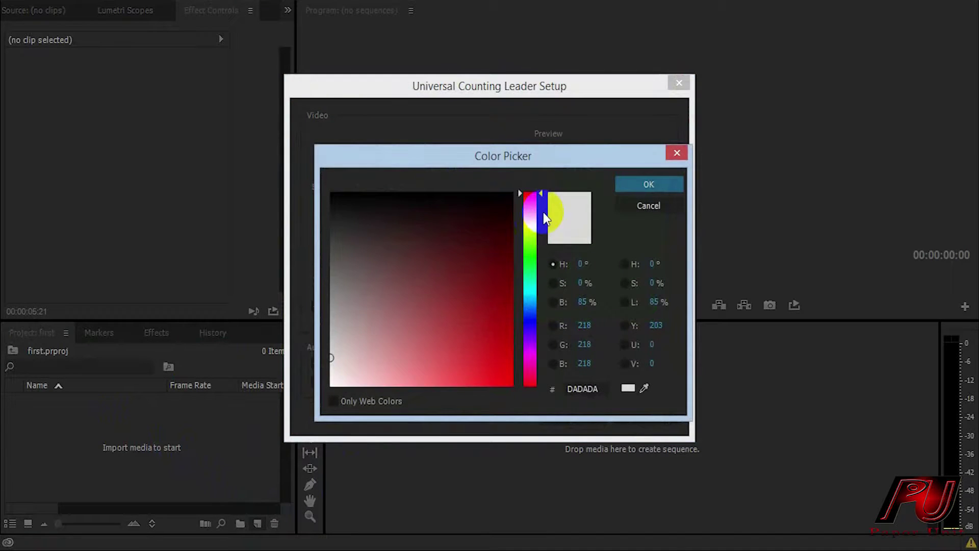
drag(530, 232, 529, 255)
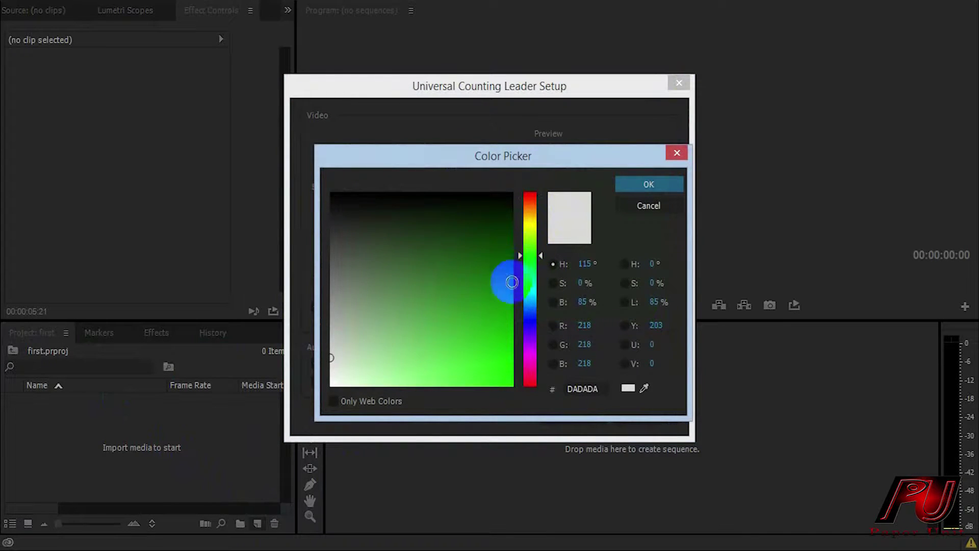
click(516, 305)
click(645, 206)
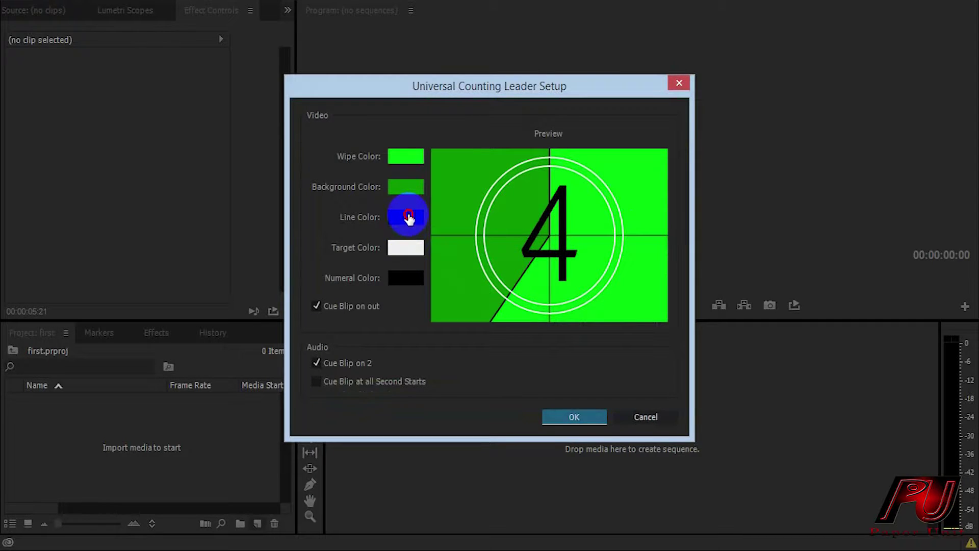
Make the leader's lines and numerals white and its target red, then create it
click(409, 218)
drag(409, 218, 332, 392)
click(639, 191)
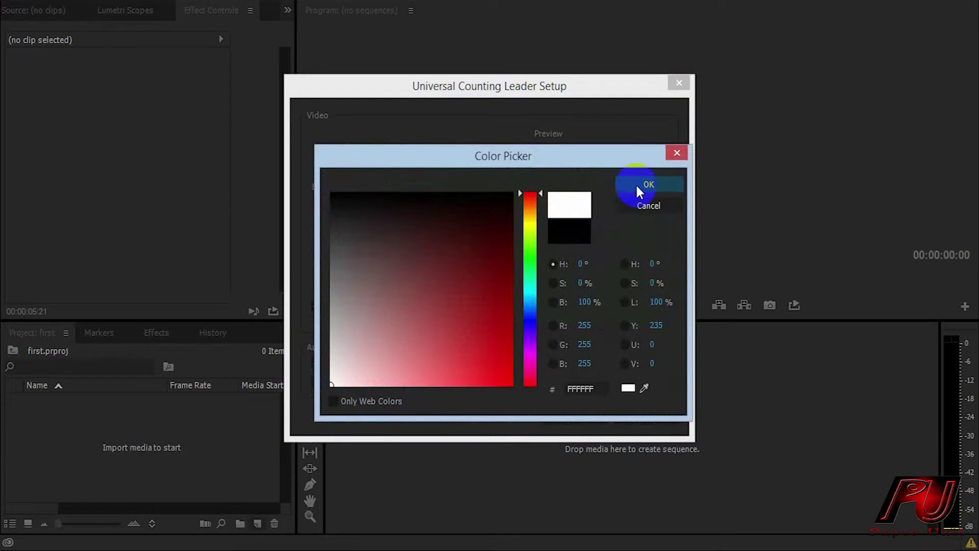
click(419, 248)
drag(426, 275, 448, 385)
click(625, 187)
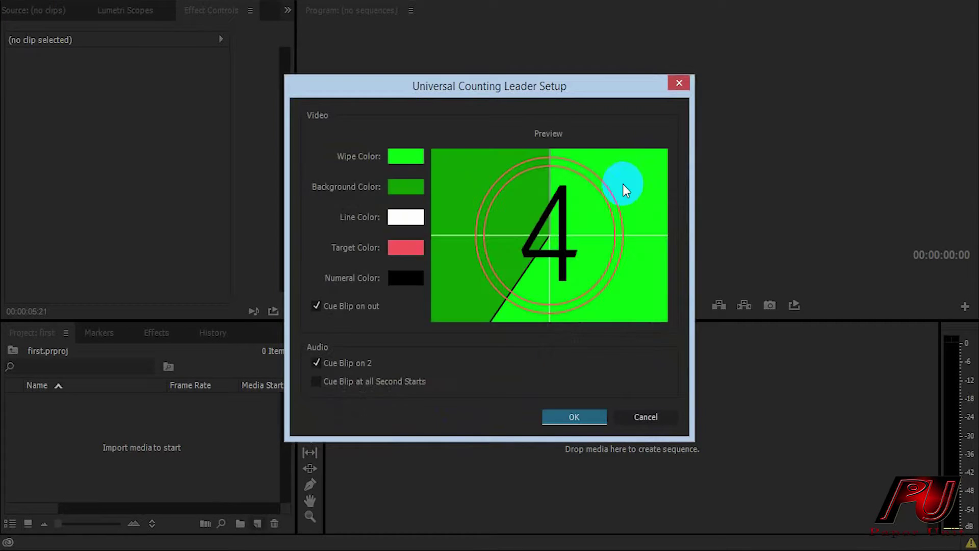
click(408, 286)
drag(407, 280, 332, 401)
click(648, 184)
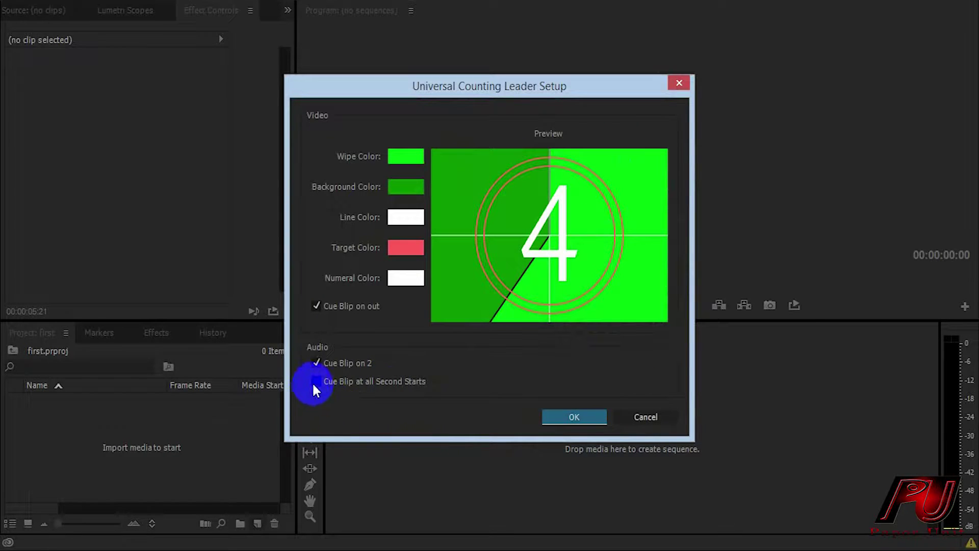
click(571, 423)
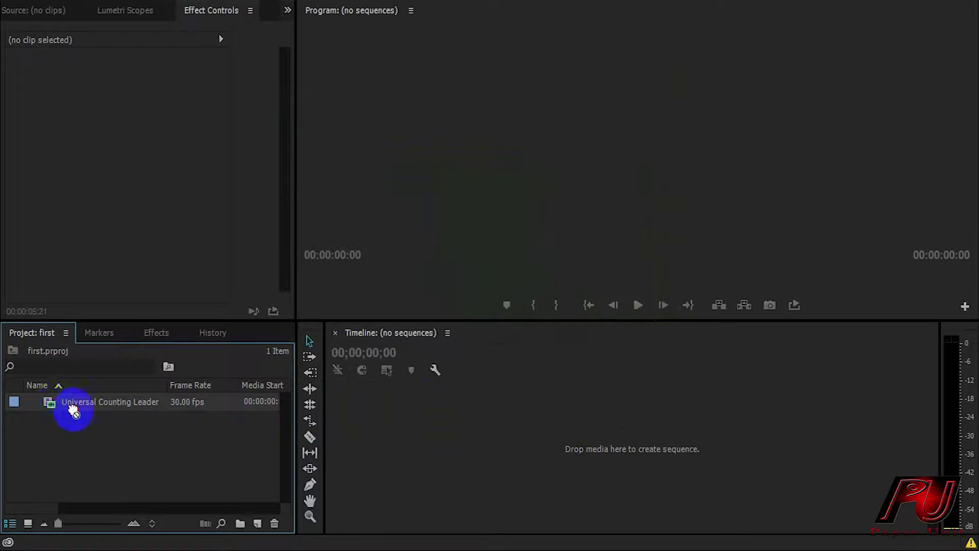
Build a sequence from the leader, fit it, go to 6:14, and duplicate the clip onto V2
drag(56, 411, 256, 525)
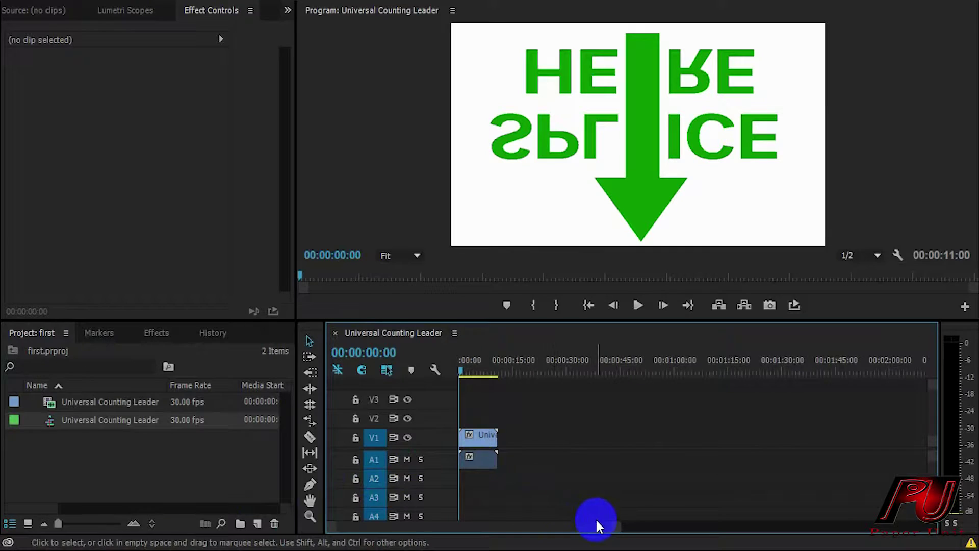
key(backslash)
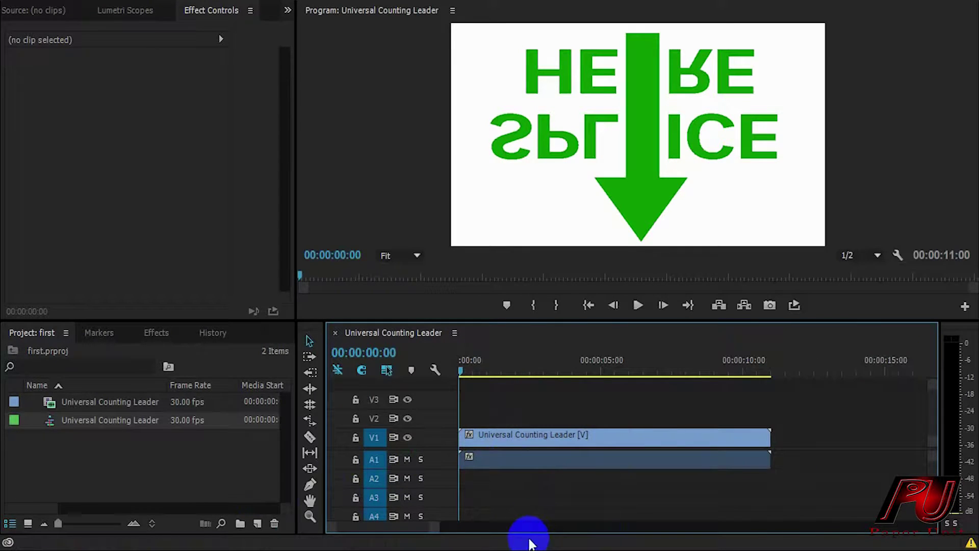
click(644, 376)
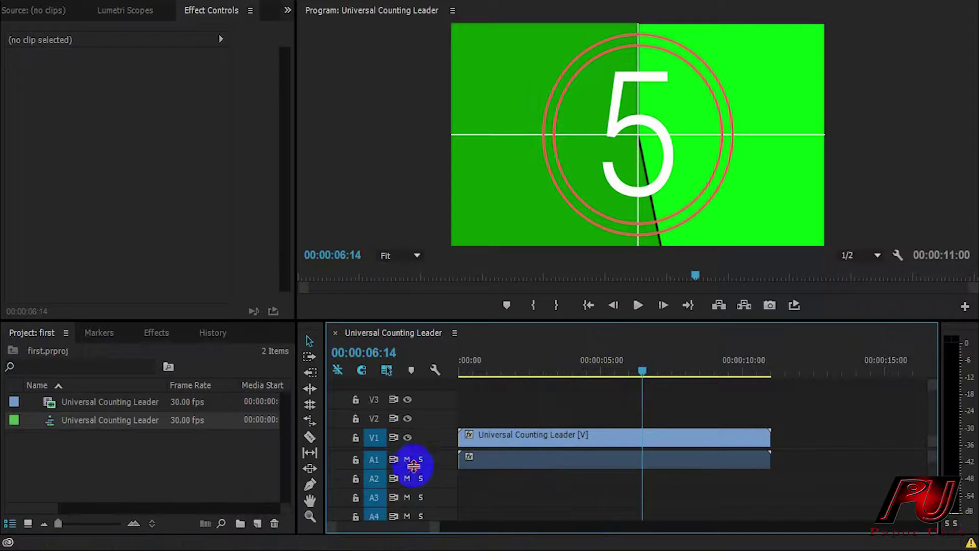
drag(412, 448, 411, 493)
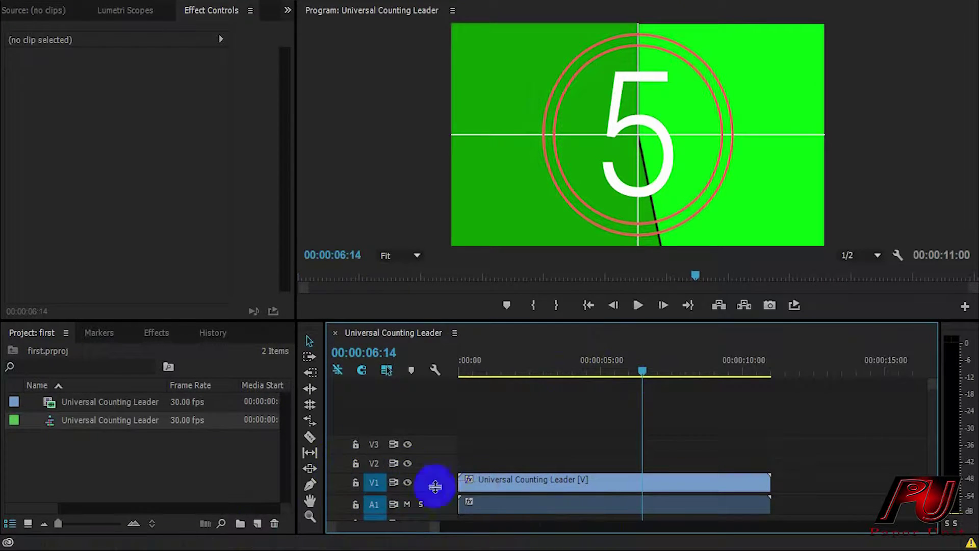
mouse_move(485, 484)
mouse_down()
mouse_move(481, 468)
mouse_move(516, 477)
mouse_up()
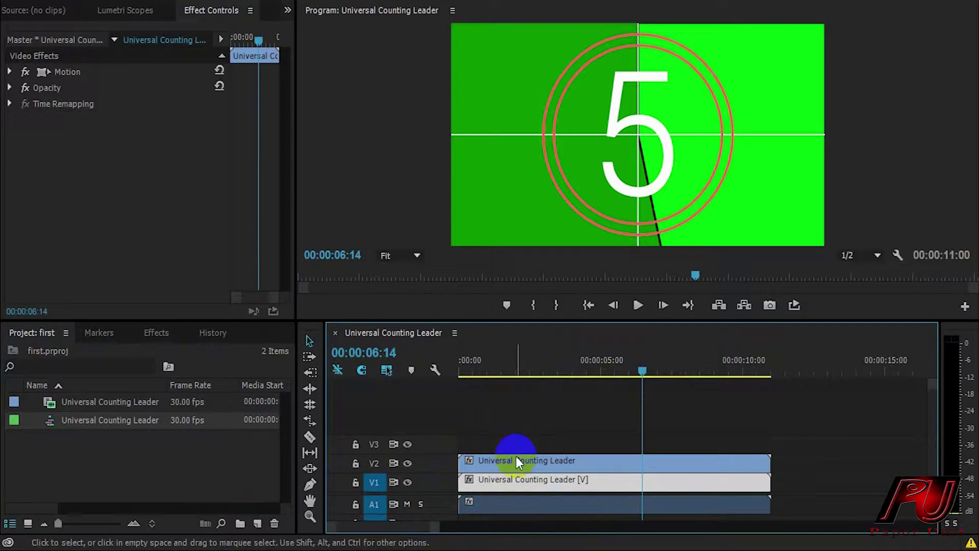
Scale the upper V2 leader clip to 70% and move it up in the frame
click(516, 459)
click(9, 72)
click(125, 104)
text(70)
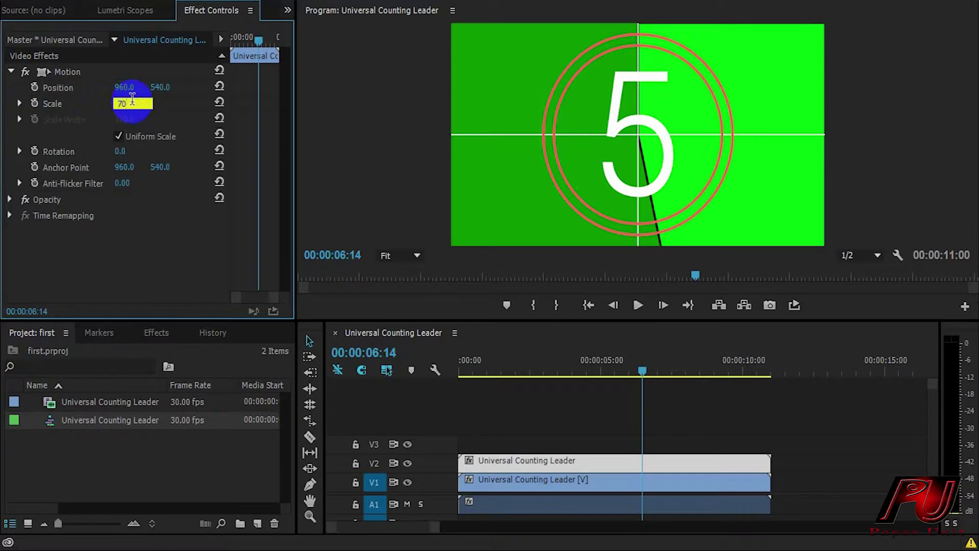
key(Return)
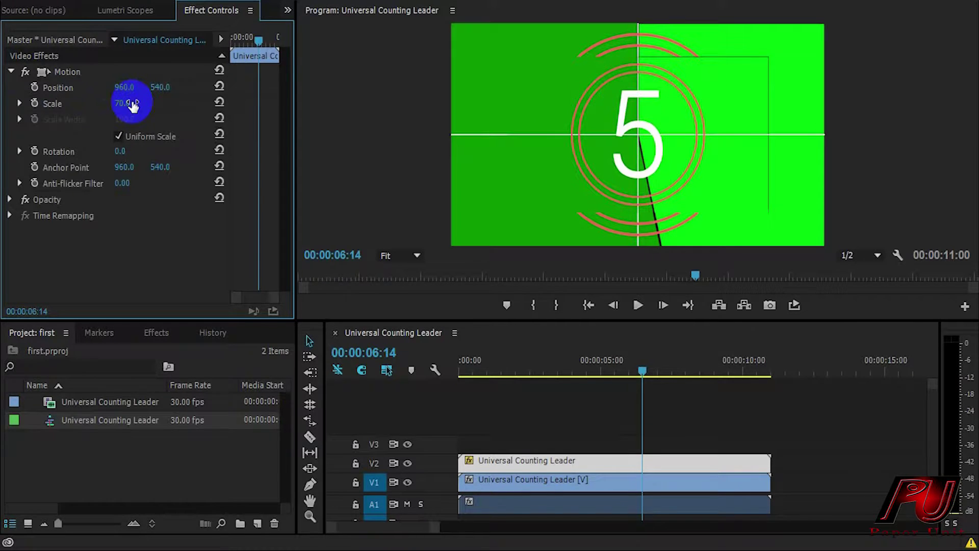
drag(160, 88, 91, 103)
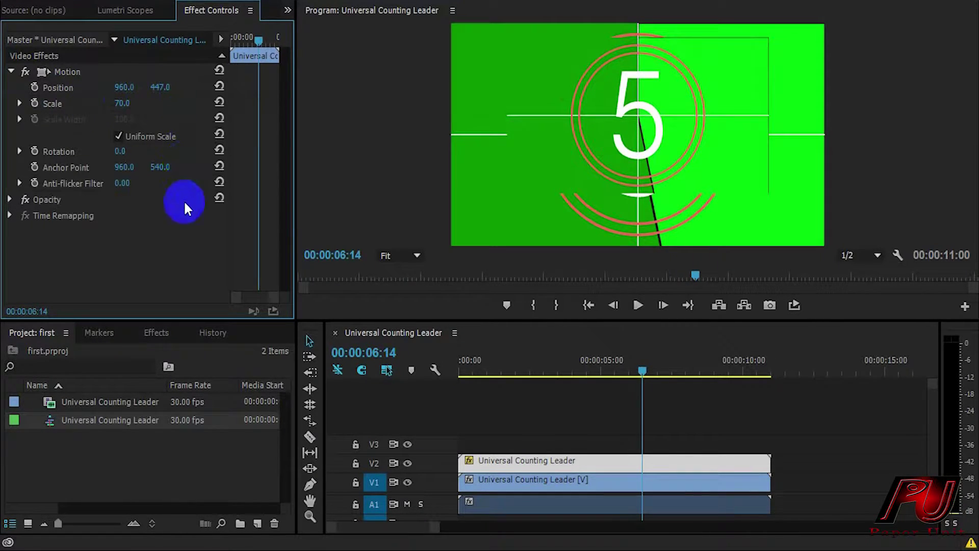
click(12, 75)
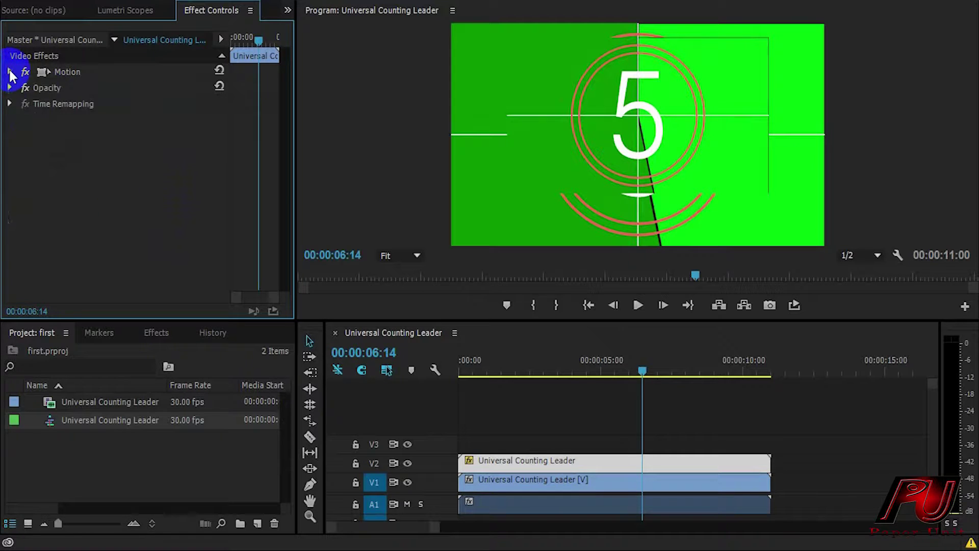
Scale the lower V1 leader clip to 70% and move it down in the frame
click(512, 480)
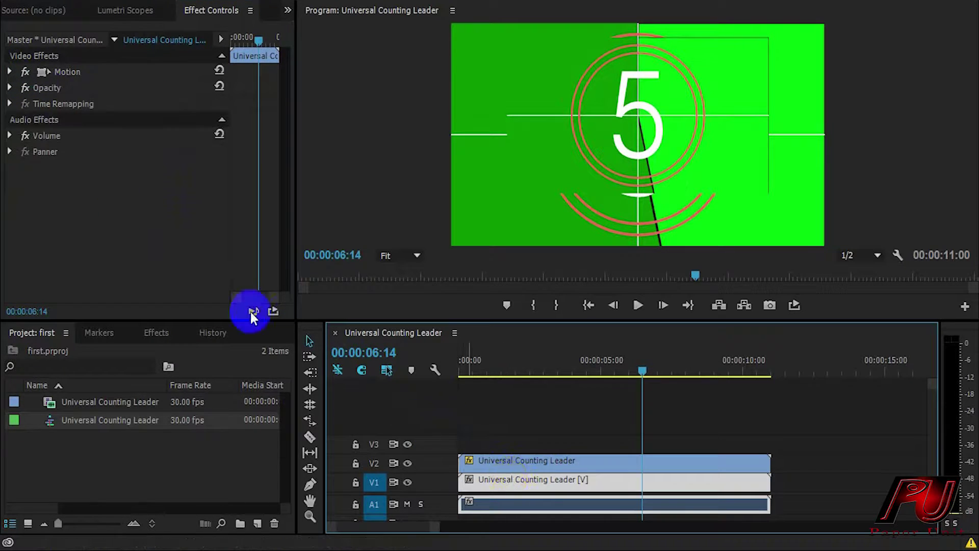
click(10, 73)
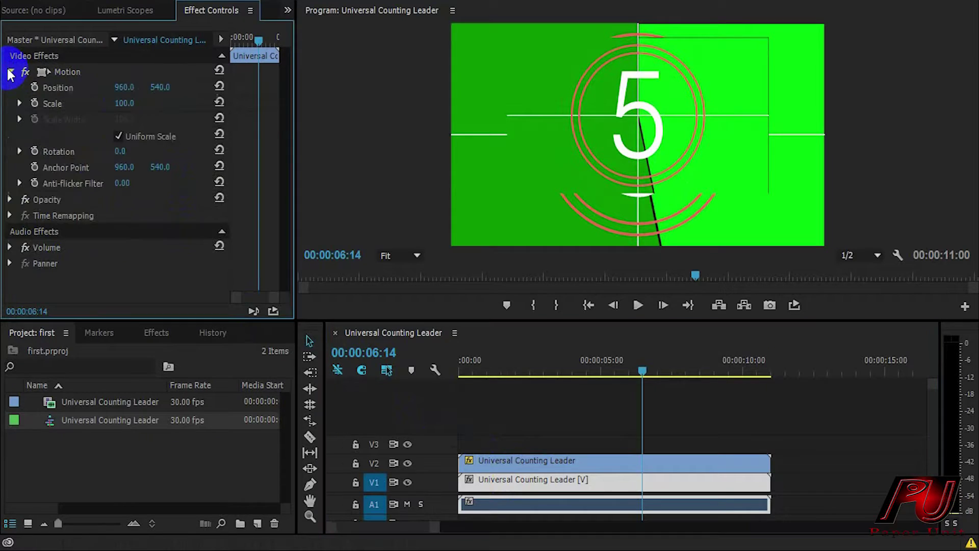
click(118, 103)
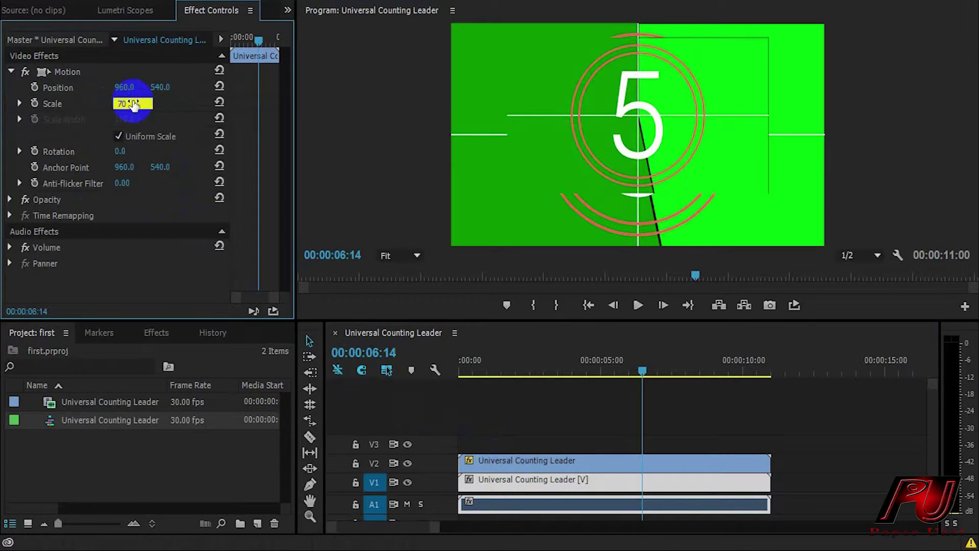
key(Return)
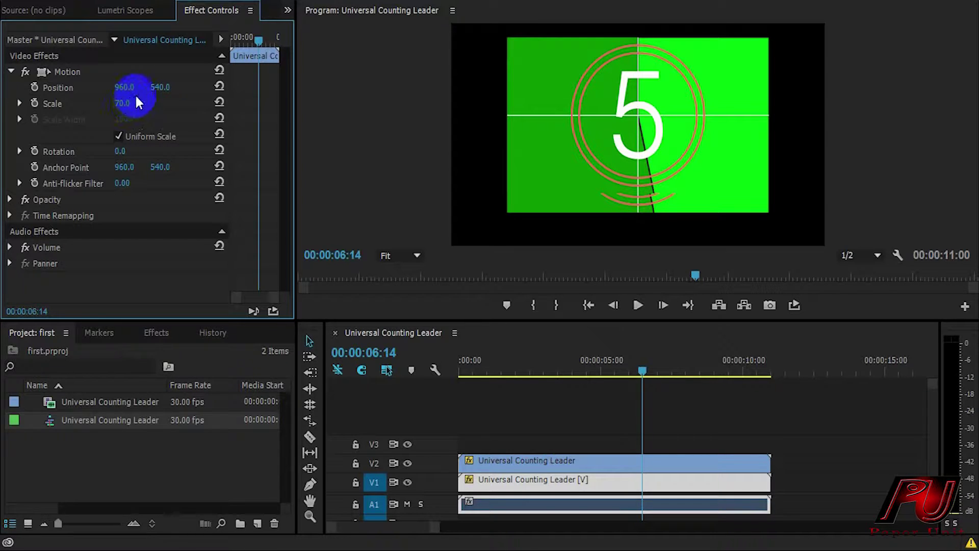
drag(155, 89, 664, 240)
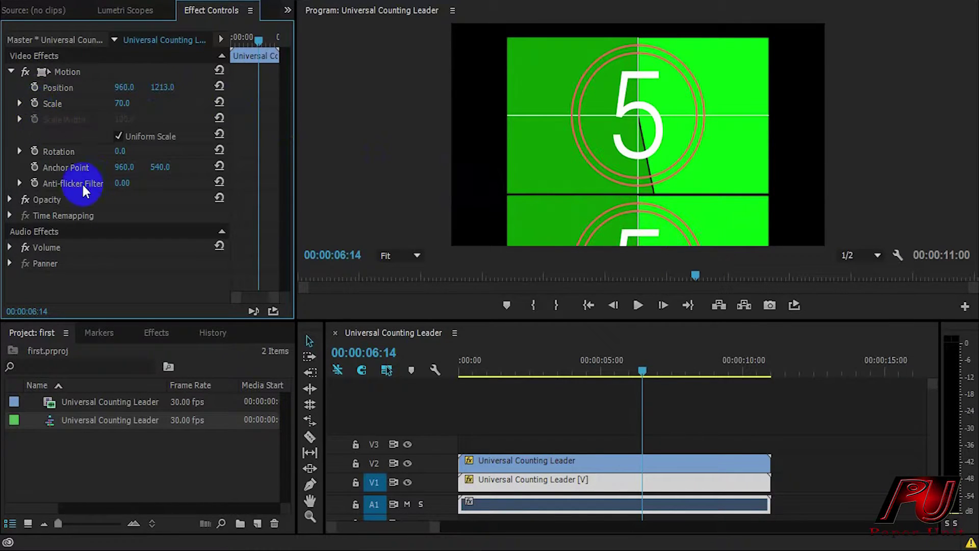
click(11, 71)
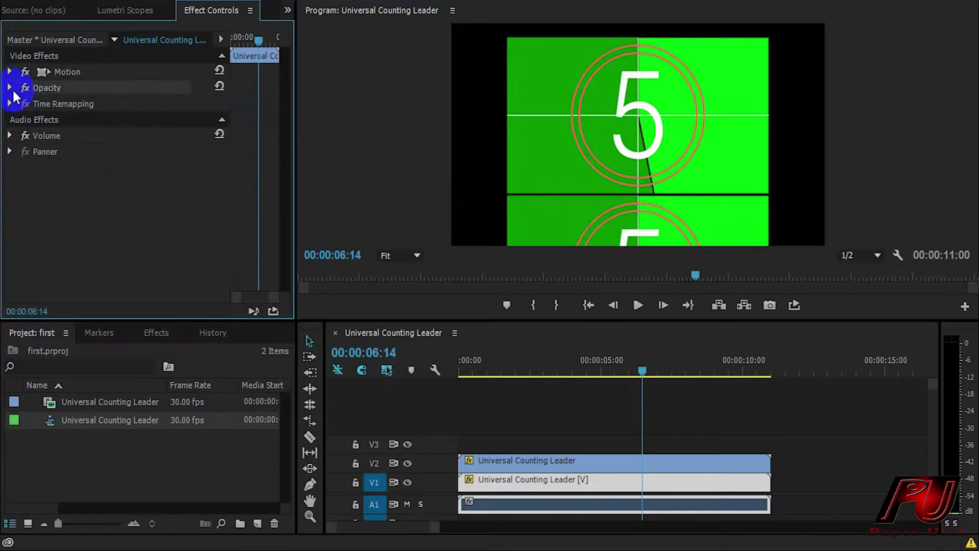
Set the lower leader clip's opacity to 30%
click(10, 88)
click(134, 120)
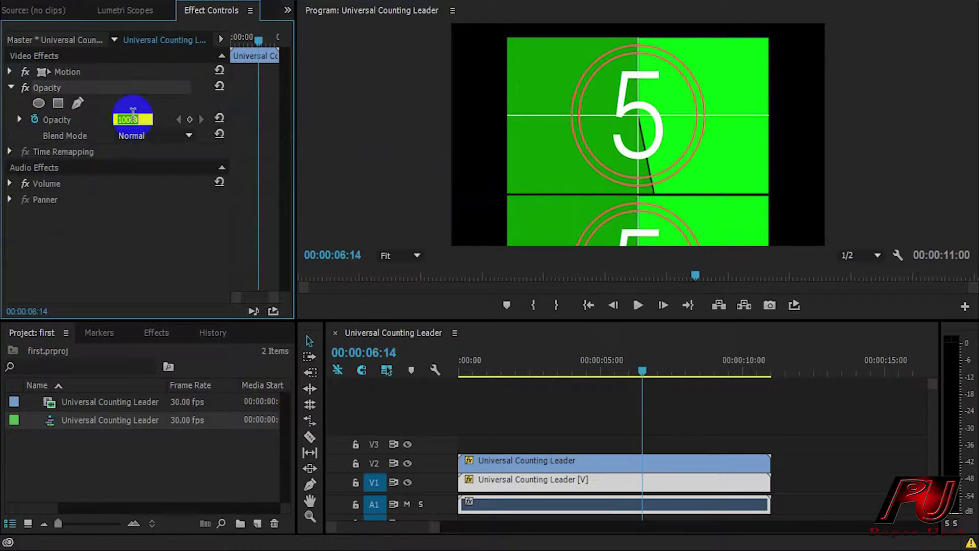
text(30)
key(Return)
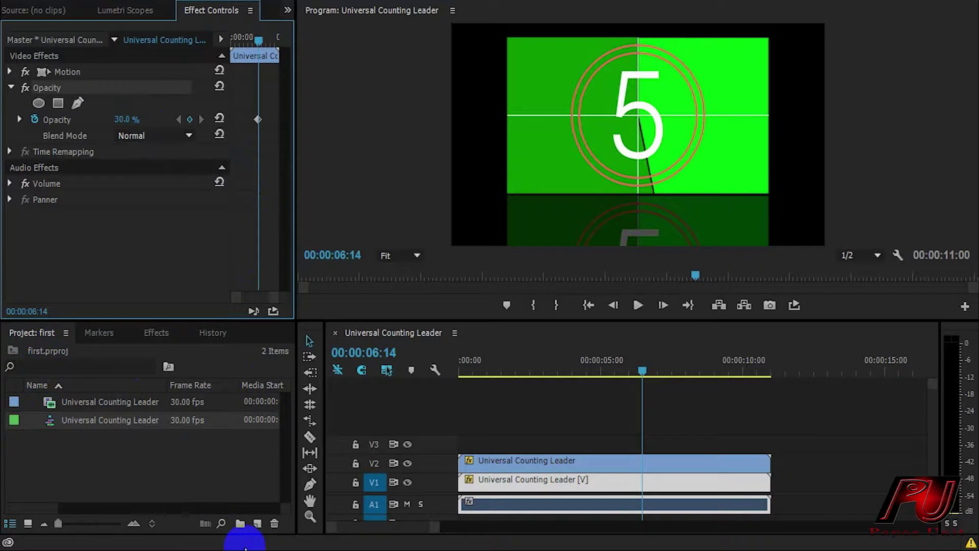
click(259, 525)
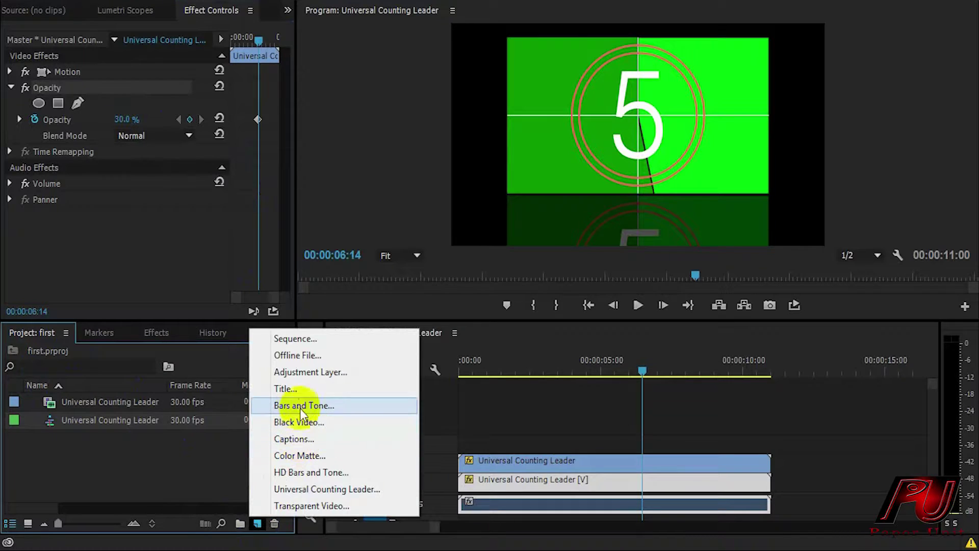
Create a new title named 'background'
click(294, 389)
text(backgr)
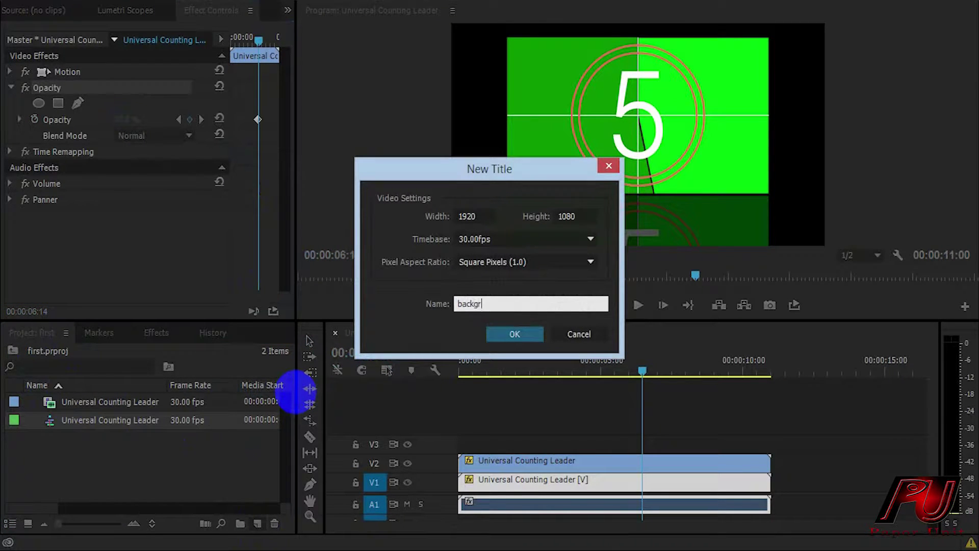
text(ound)
key(Return)
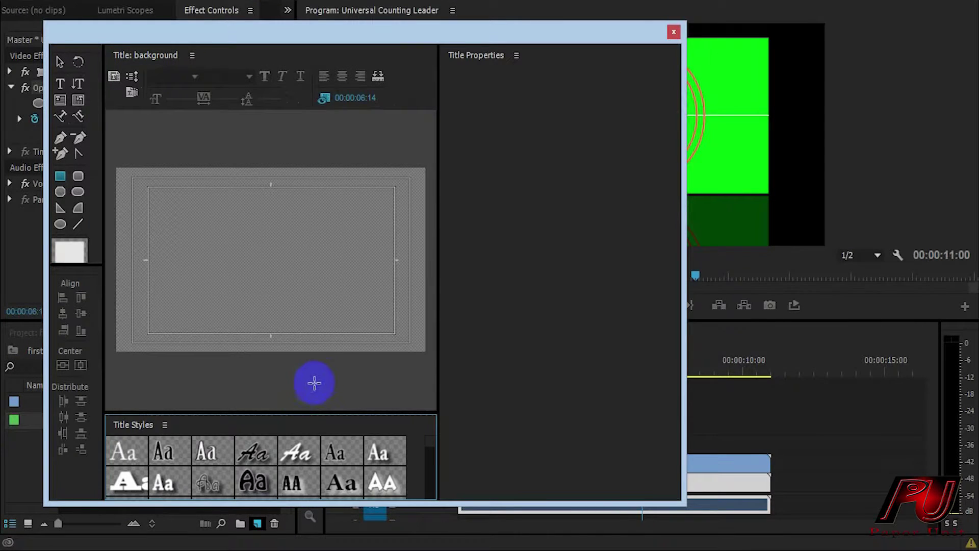
Fill the title's background with a black-to-green linear gradient sampled from the leader, adjusting both stops
click(455, 248)
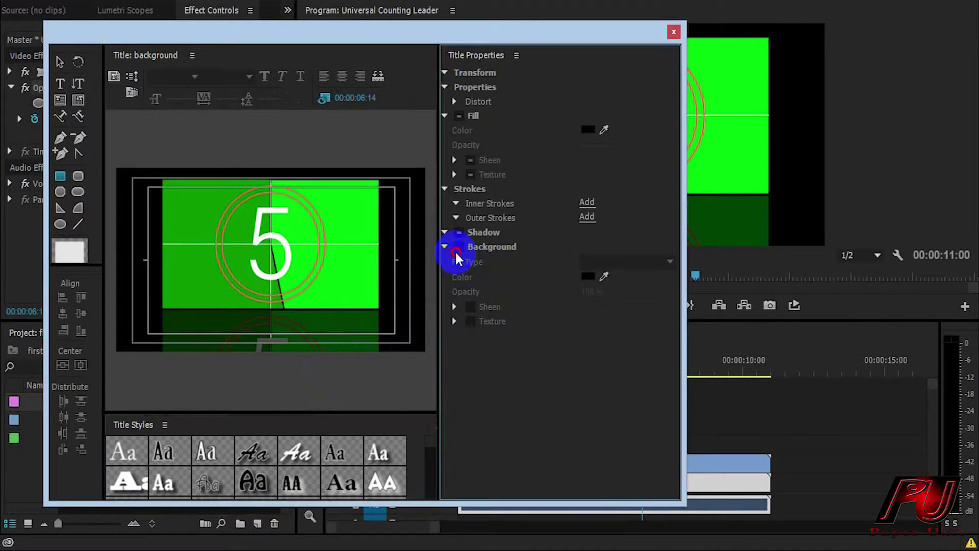
click(647, 258)
click(631, 298)
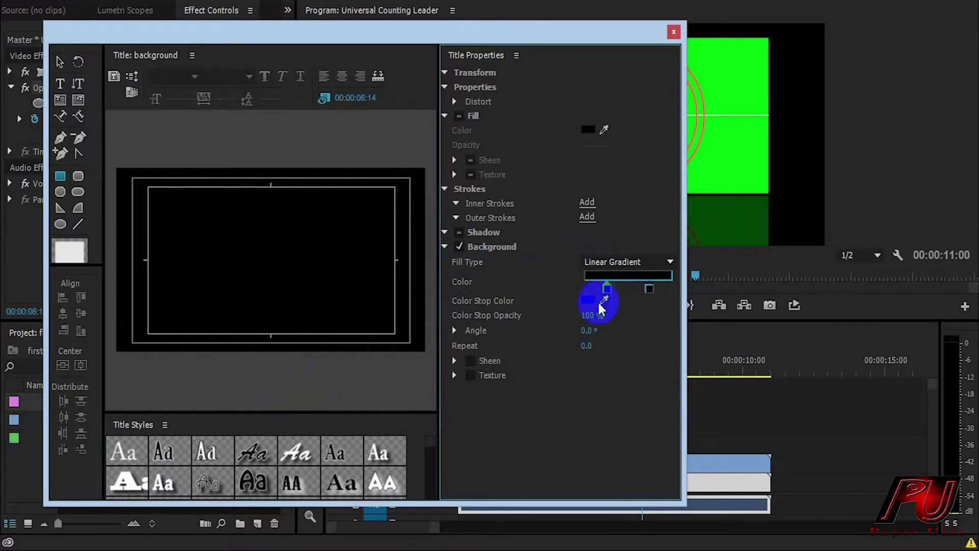
click(649, 289)
click(604, 299)
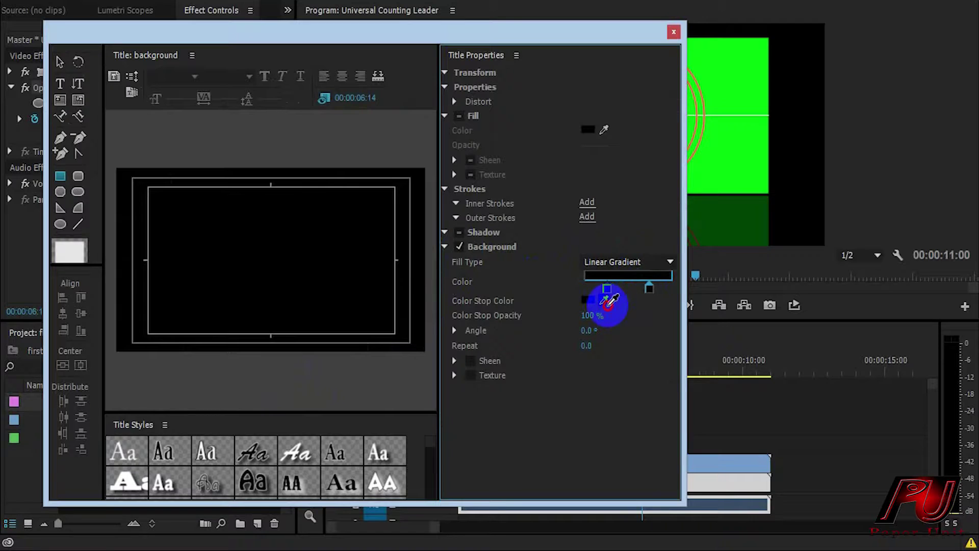
click(727, 157)
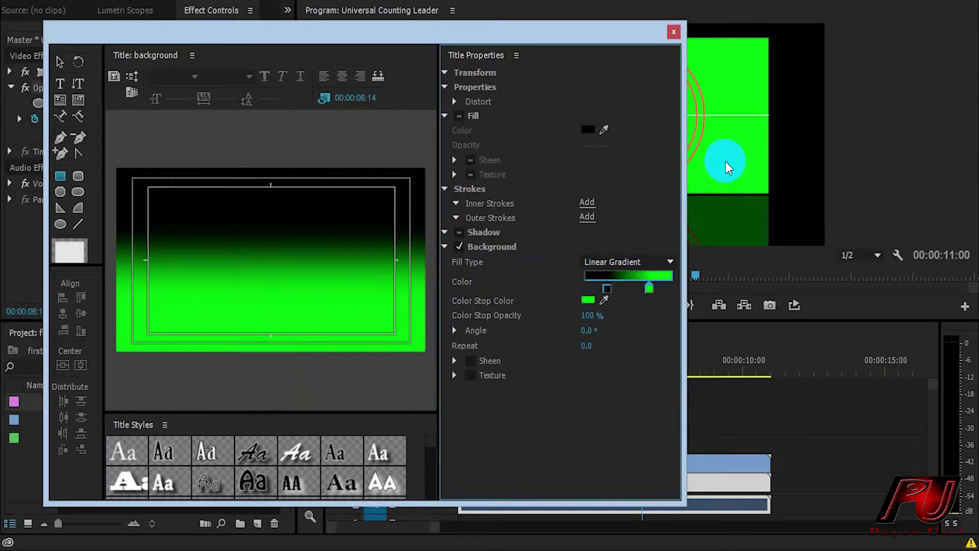
click(629, 290)
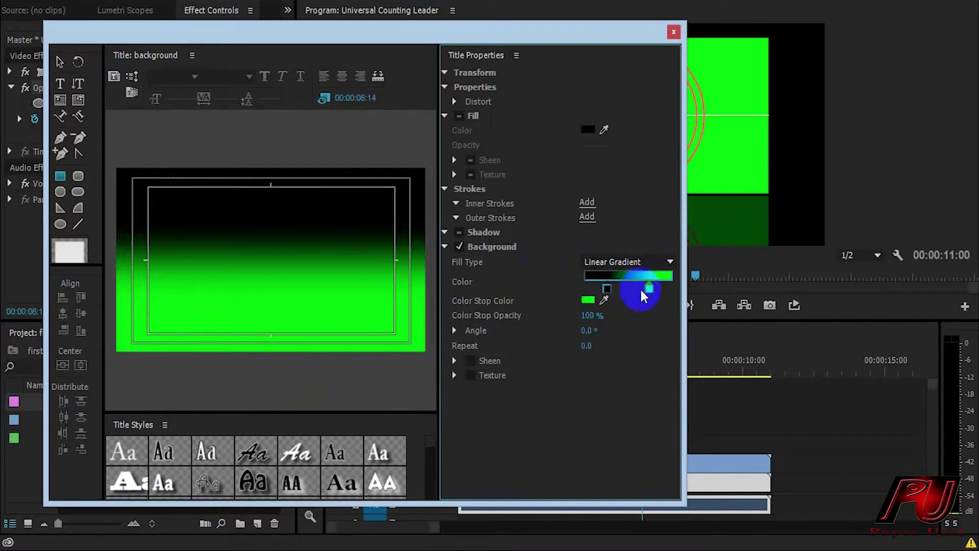
drag(648, 287, 672, 288)
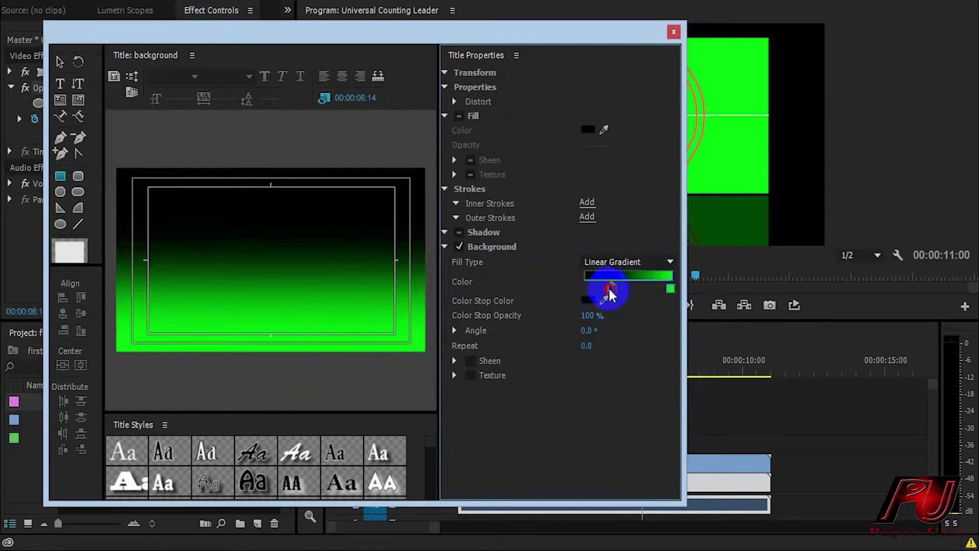
drag(605, 287, 614, 288)
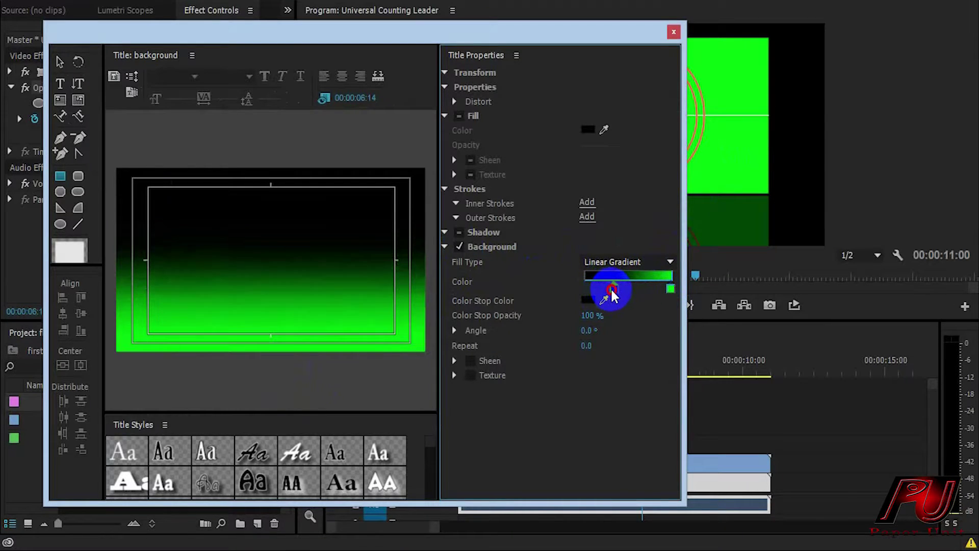
click(673, 32)
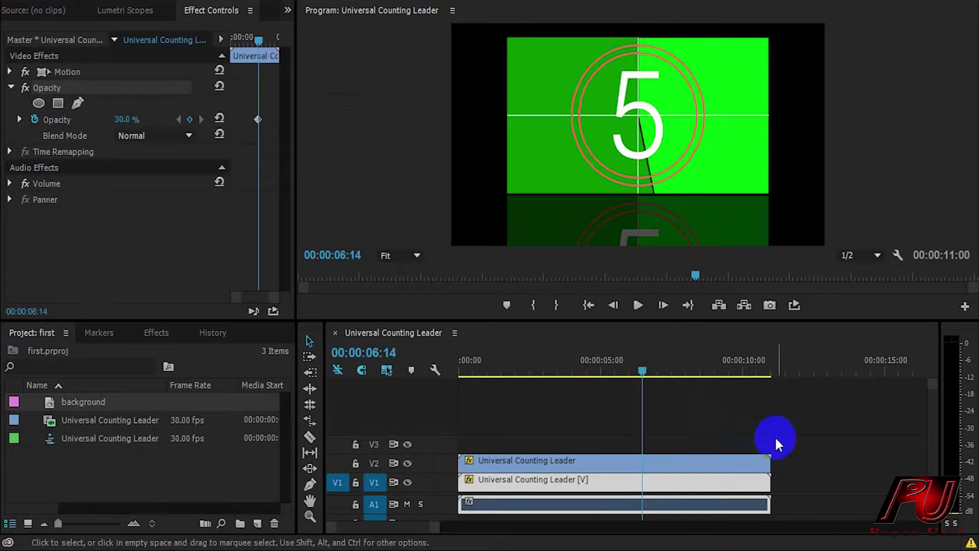
Nest both leader clips as 'video' on V2 and place the background title on V1
drag(790, 477, 673, 461)
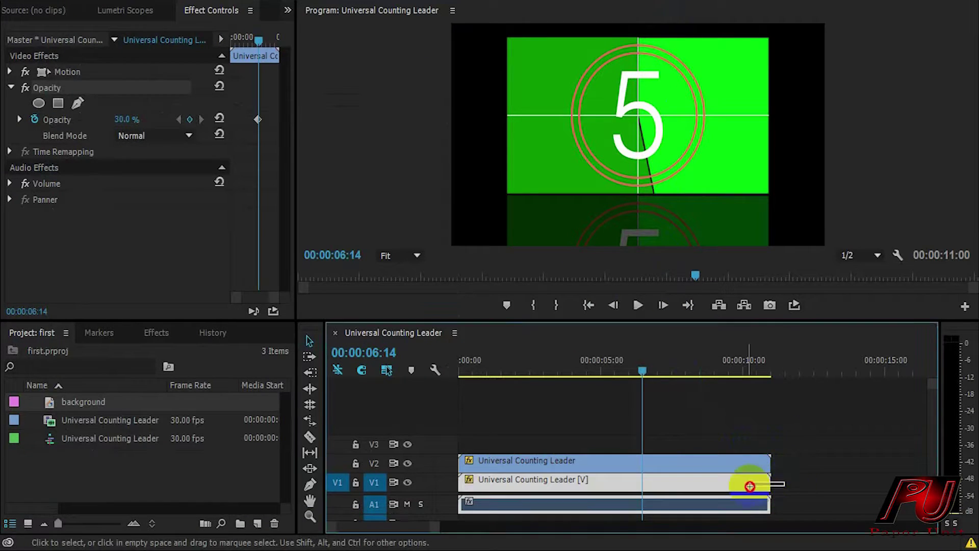
right_click(669, 459)
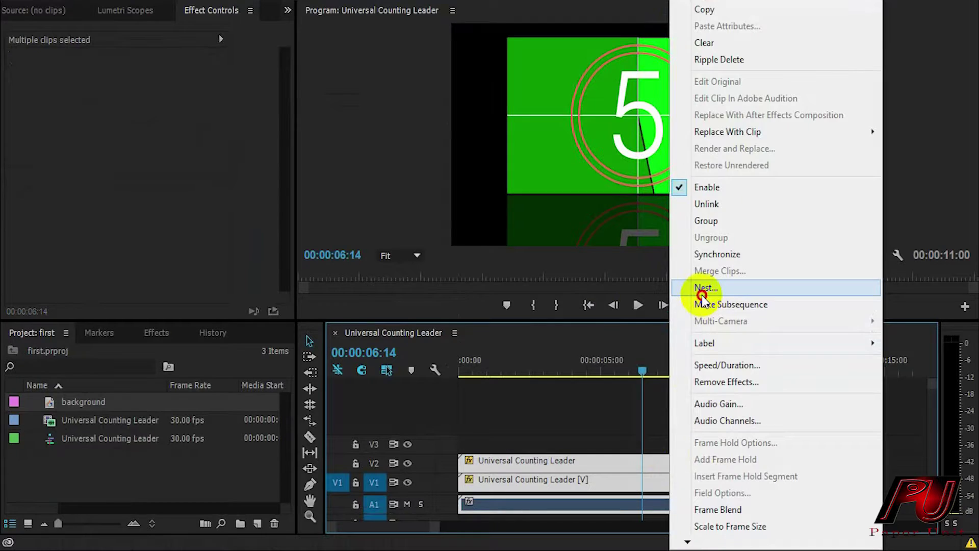
click(704, 287)
text(video)
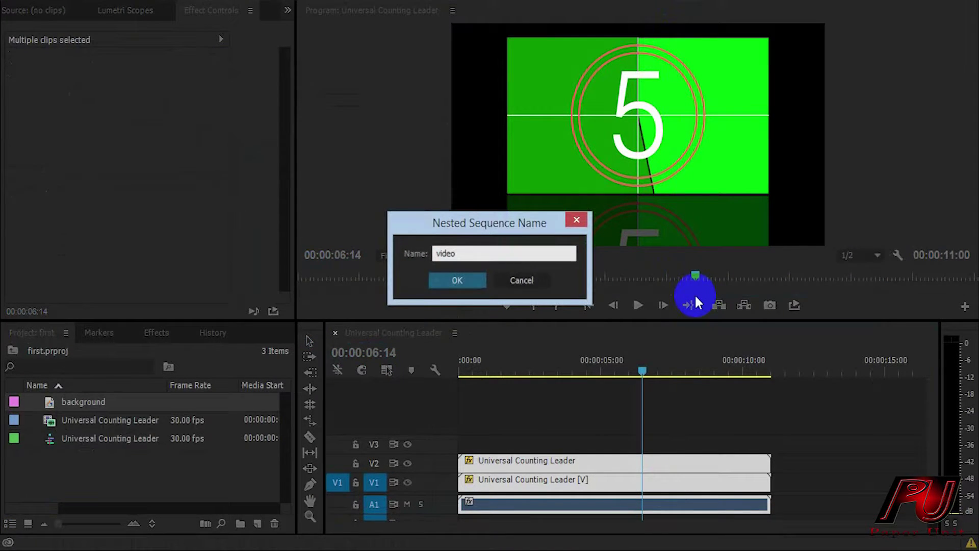
key(Return)
drag(561, 487, 561, 465)
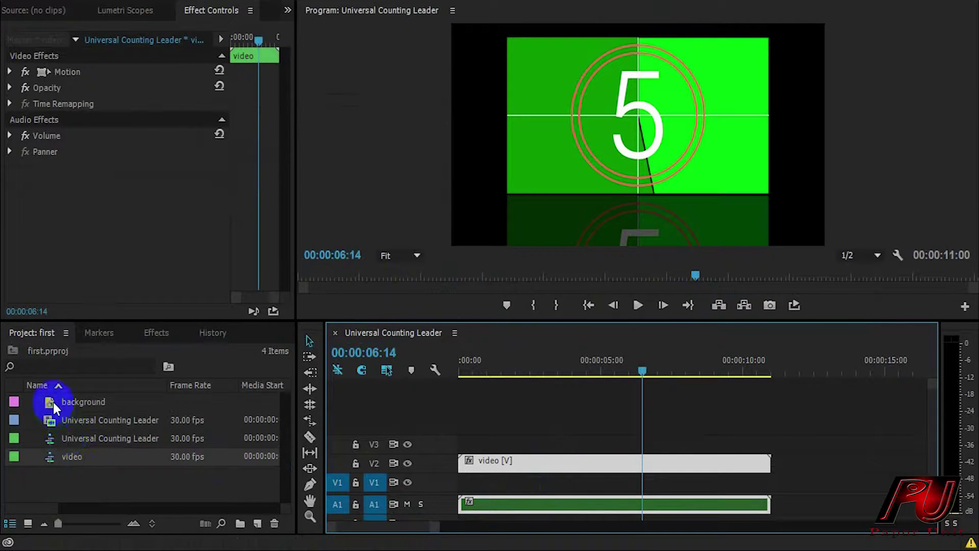
drag(53, 400, 424, 487)
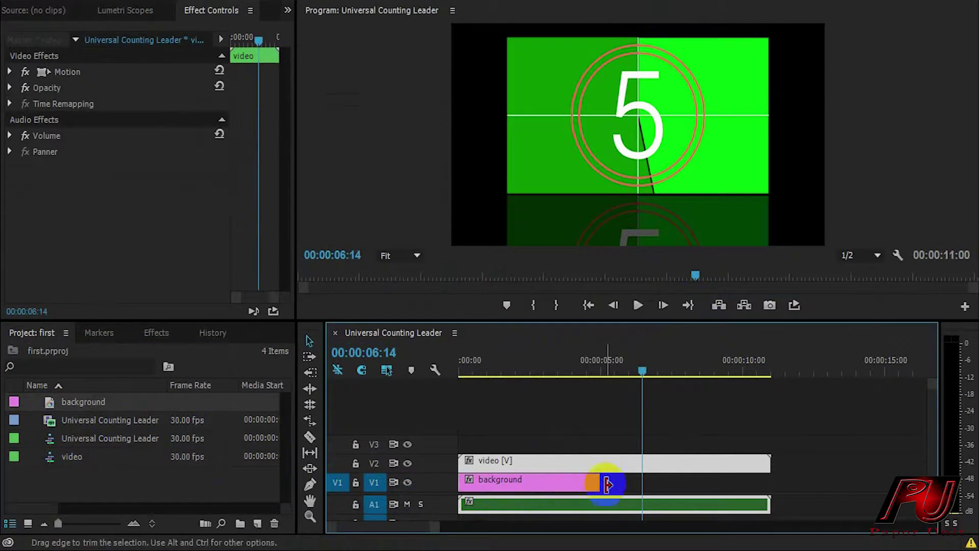
Extend the background clip to the video nest's full length and start a new title
drag(607, 484, 772, 487)
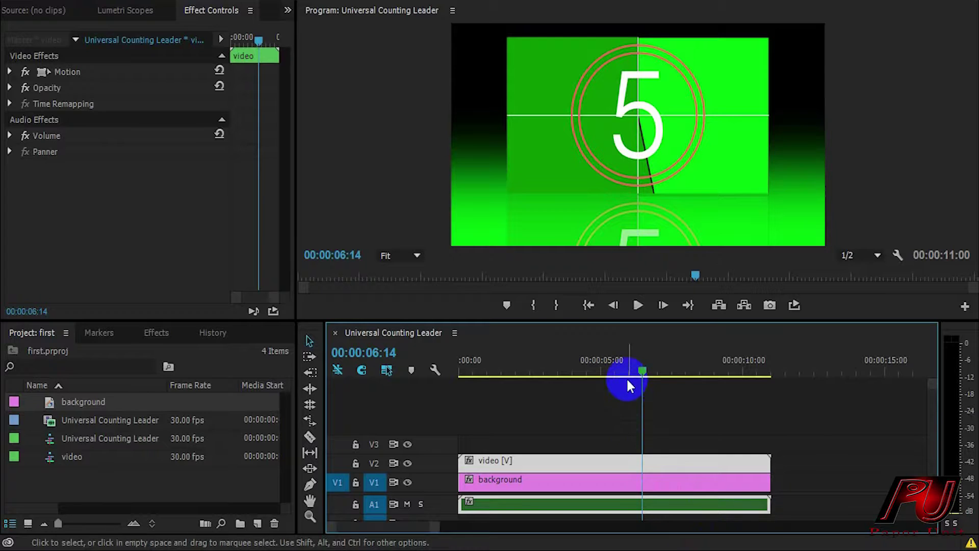
click(258, 523)
click(285, 388)
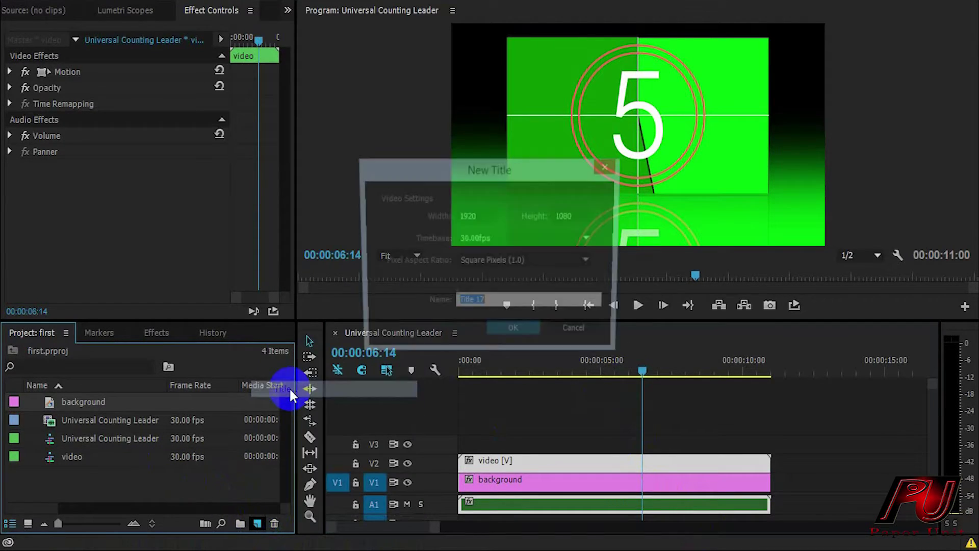
Create Title 17 and draw a wide rectangle band across the lower frame
click(516, 334)
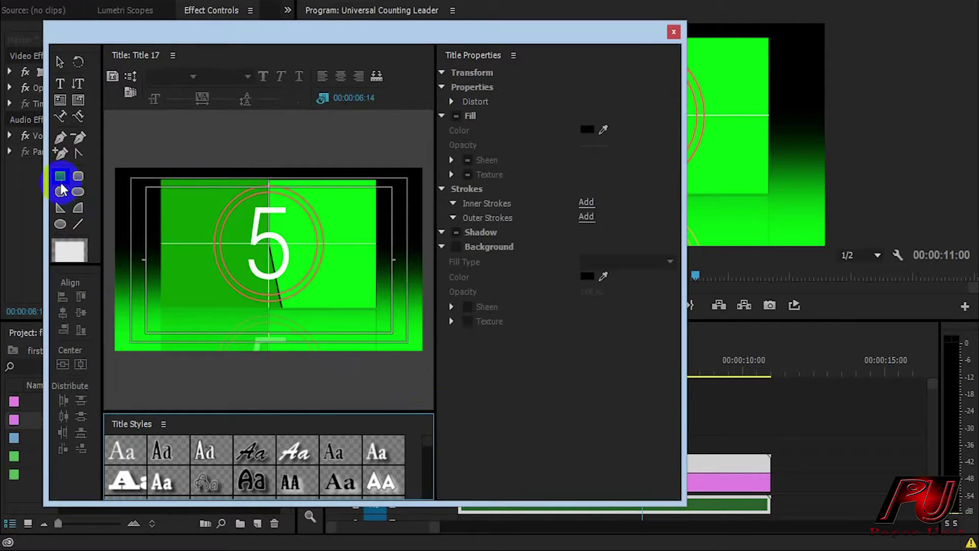
click(60, 178)
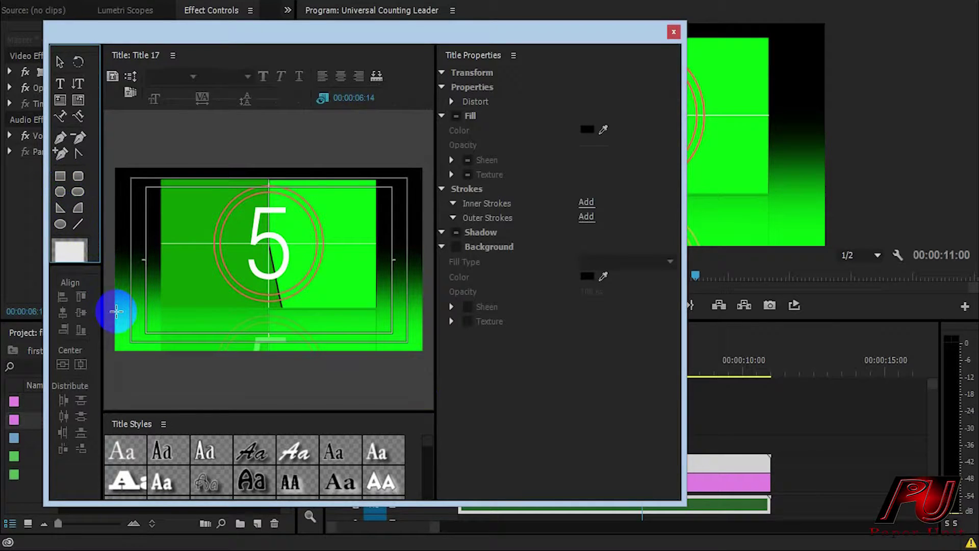
drag(115, 308, 423, 353)
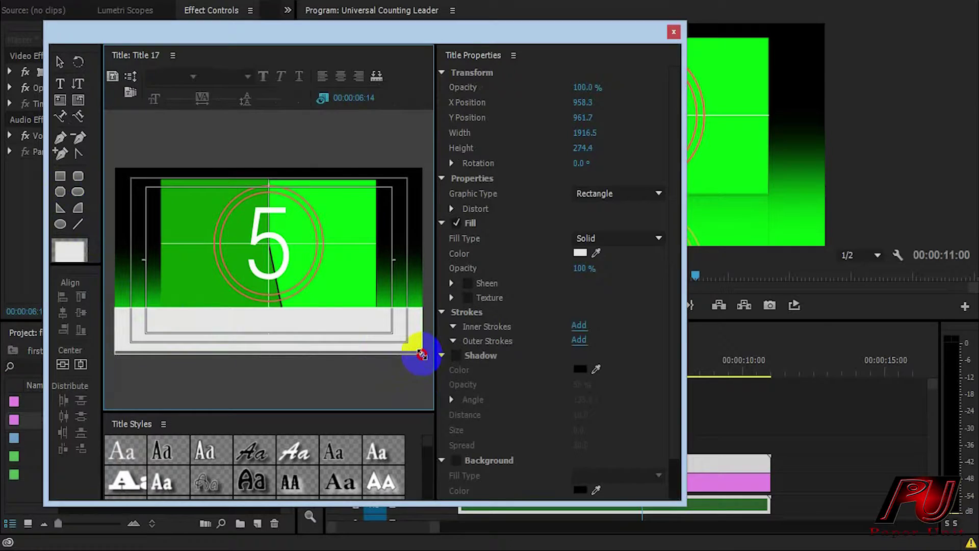
Fill the band with a linear gradient from the leader's green to a 0%-opacity stop
click(652, 238)
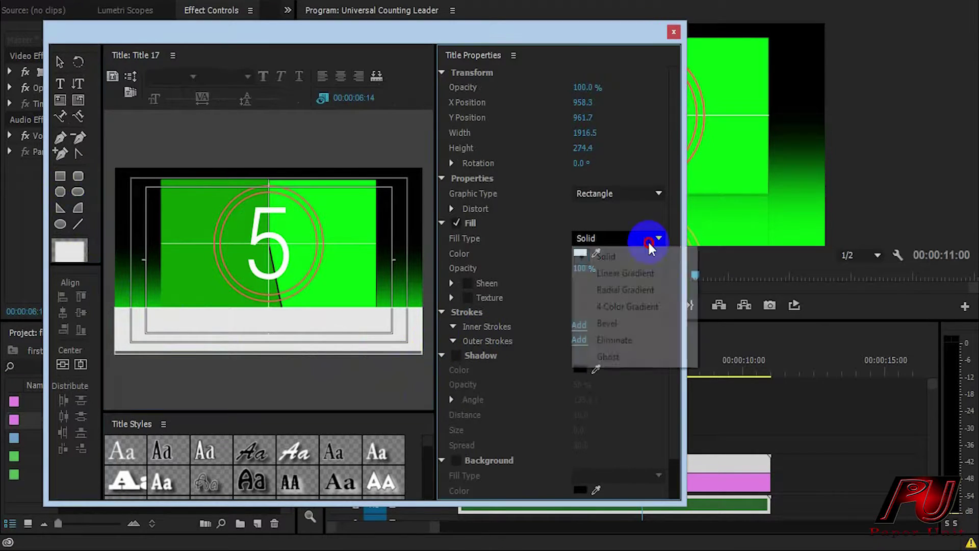
click(626, 273)
drag(629, 274, 598, 270)
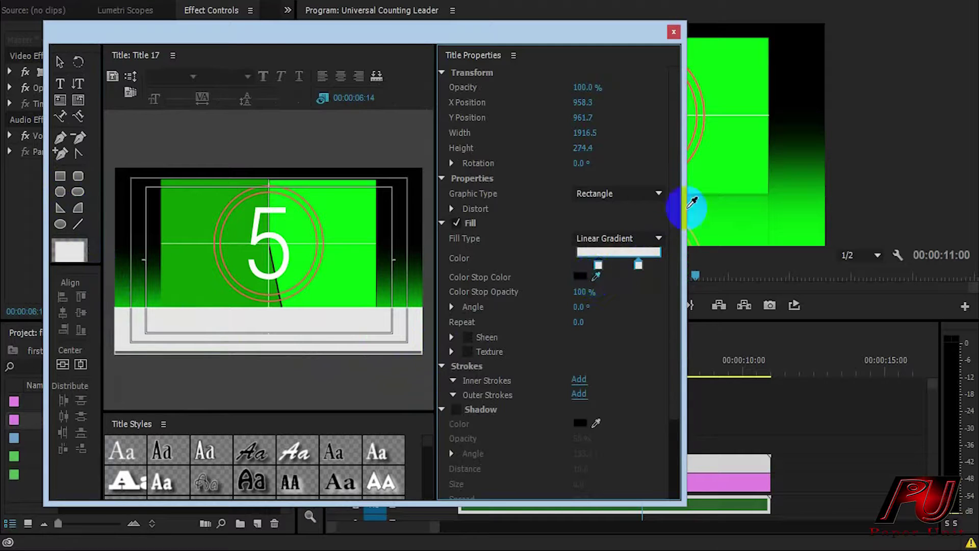
drag(596, 273, 721, 175)
click(596, 275)
click(721, 178)
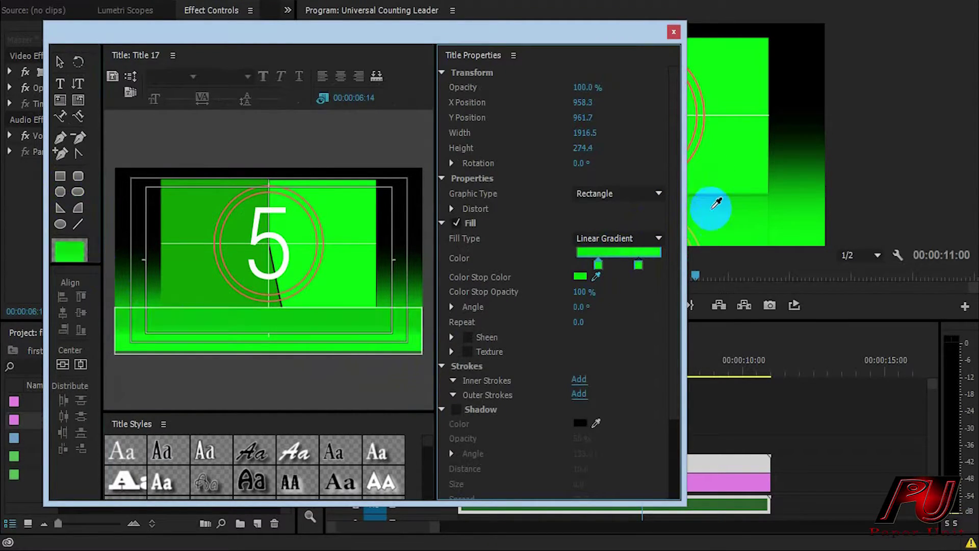
drag(584, 292, 441, 306)
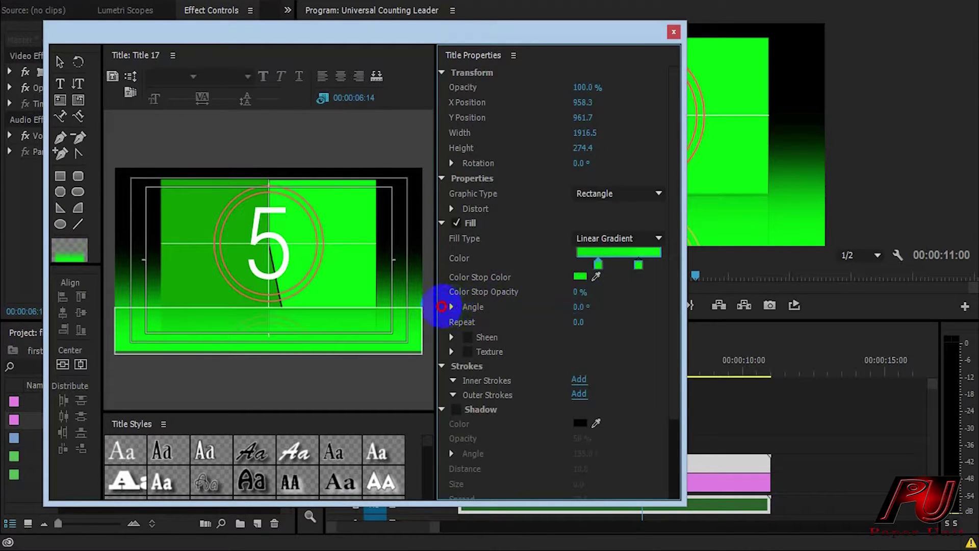
drag(640, 266, 654, 264)
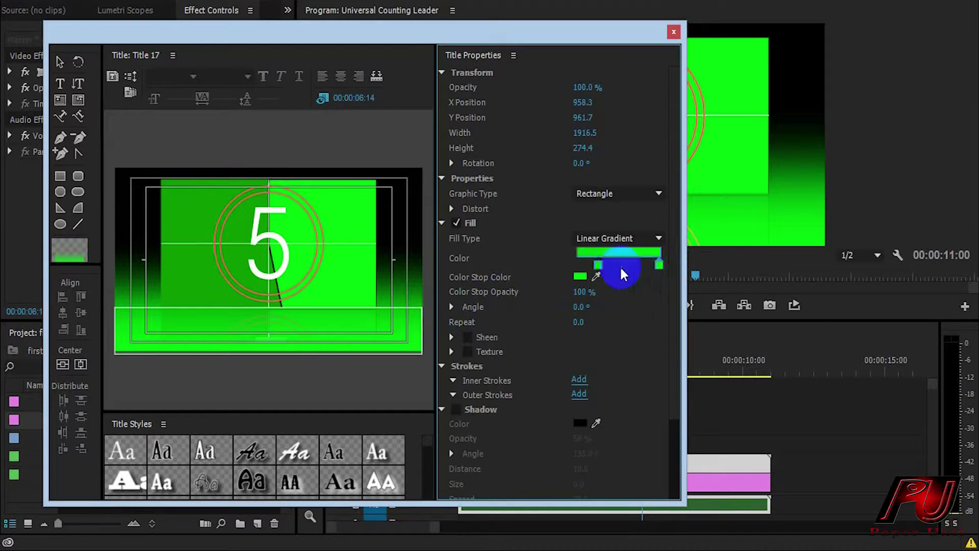
mouse_move(596, 265)
mouse_down()
mouse_move(585, 267)
mouse_move(623, 273)
mouse_up()
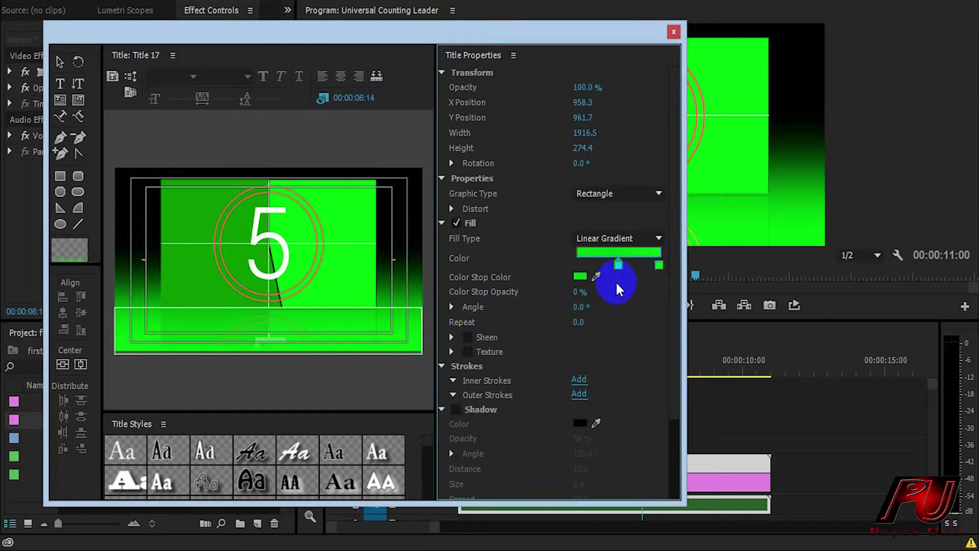
click(669, 32)
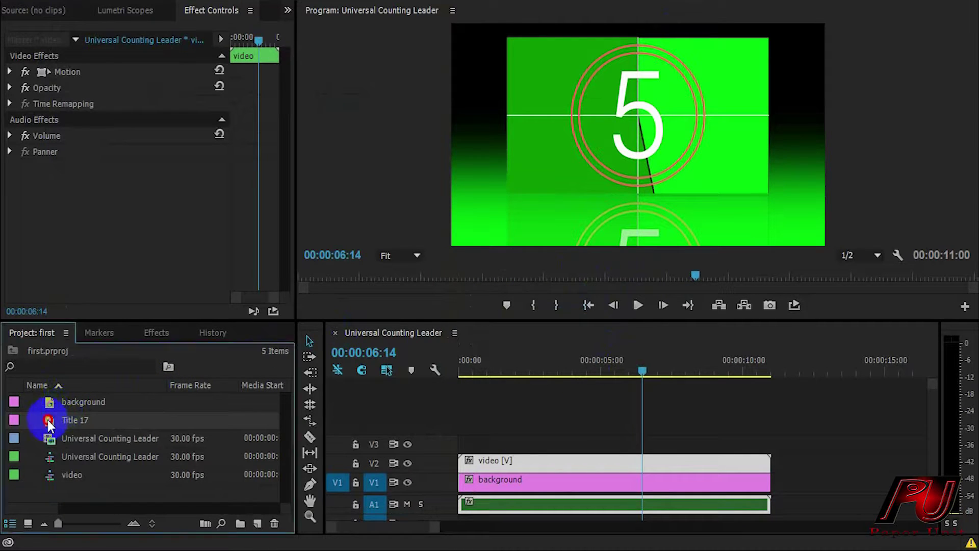
Place Title 17 on V3 and lengthen it to the sequence end at 11:00
drag(48, 420, 405, 443)
drag(585, 442, 754, 442)
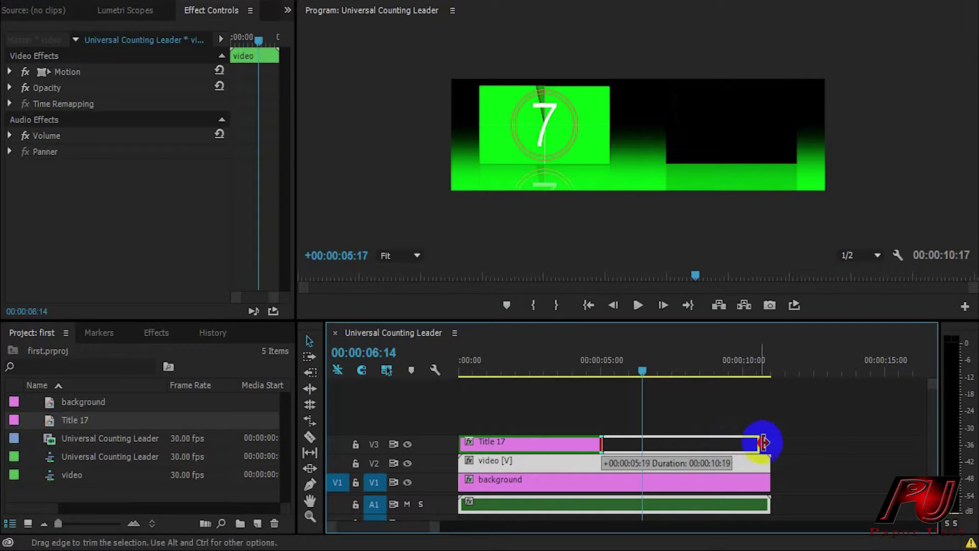
mouse_move(755, 442)
mouse_down()
mouse_move(770, 443)
mouse_move(760, 453)
mouse_up()
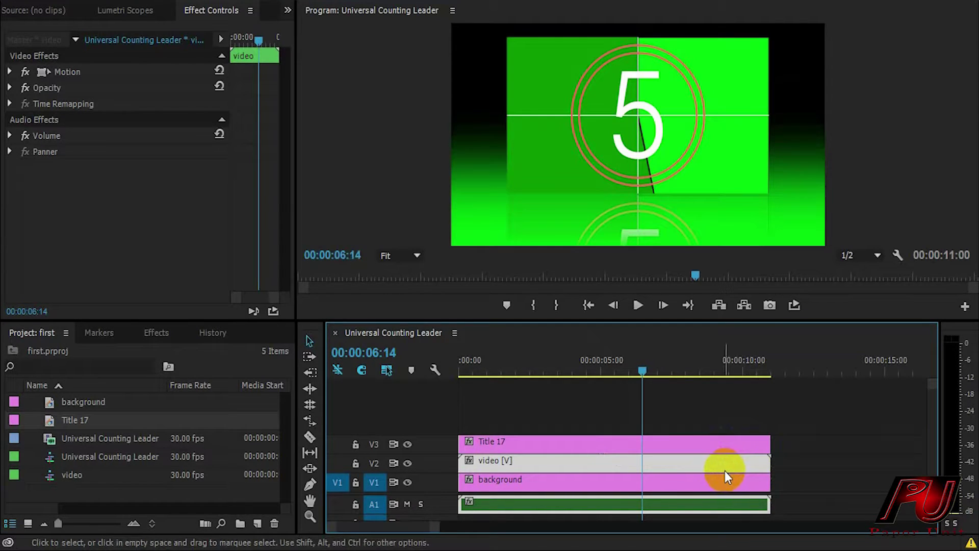
drag(641, 368, 595, 371)
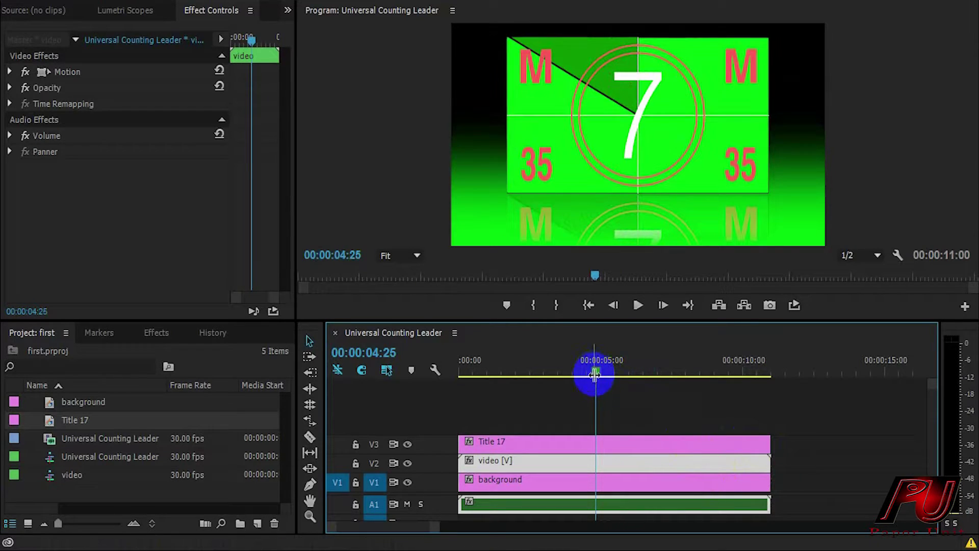
click(537, 443)
In Title 17, shift the gradient's left stop inward and set the right stop to 100% opacity
double_click(537, 441)
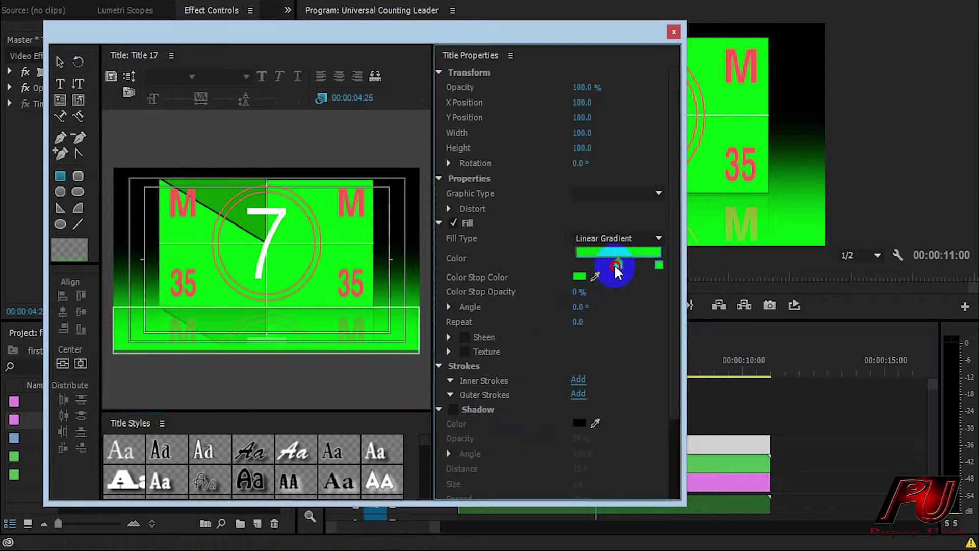
mouse_move(614, 267)
mouse_down()
mouse_move(581, 267)
mouse_move(586, 274)
mouse_up()
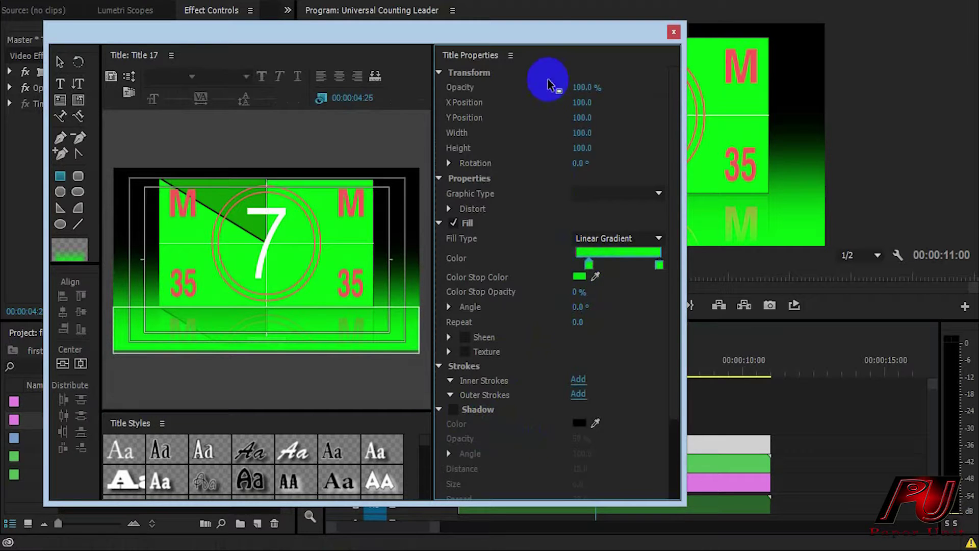
mouse_move(546, 26)
mouse_down()
mouse_move(523, 349)
mouse_move(550, 83)
mouse_up()
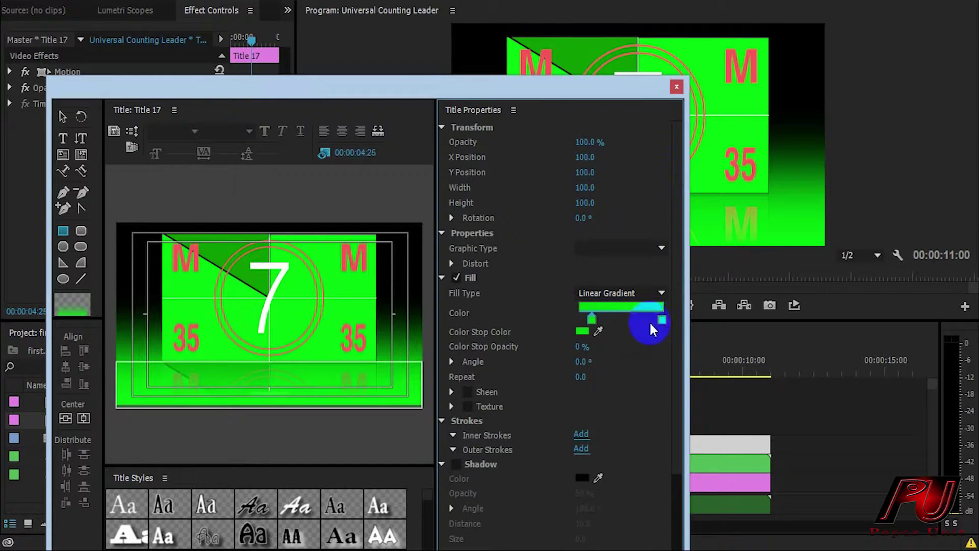
drag(660, 324, 631, 322)
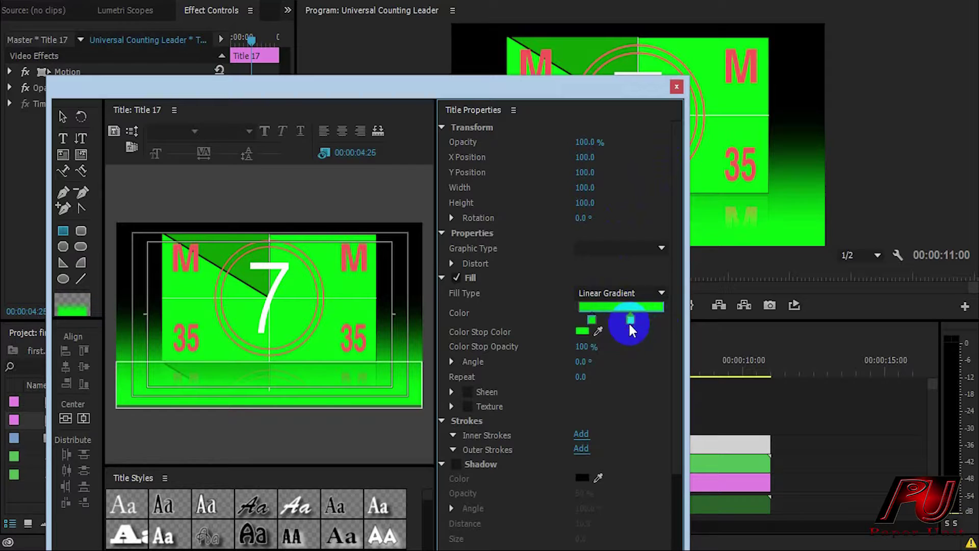
click(677, 91)
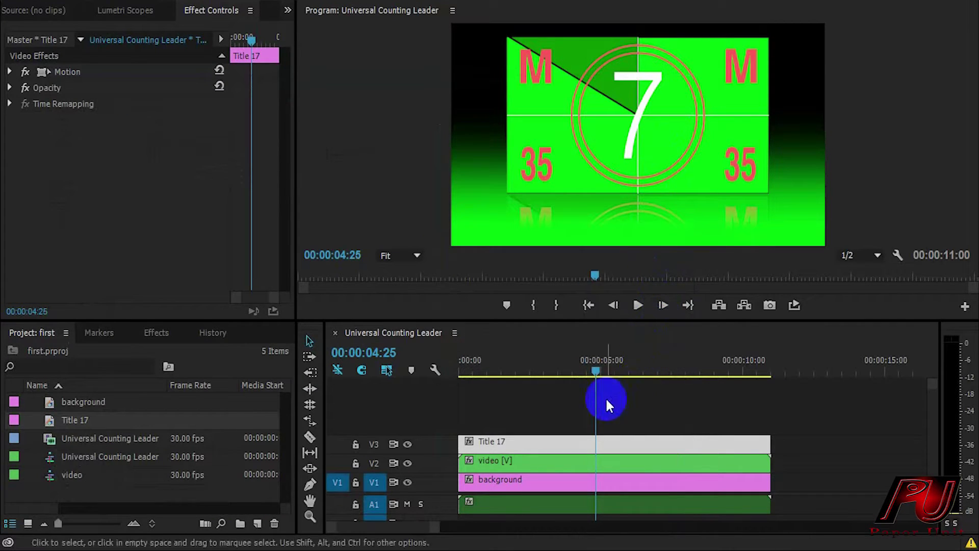
mouse_move(590, 372)
mouse_down()
mouse_move(571, 372)
mouse_move(695, 394)
mouse_up()
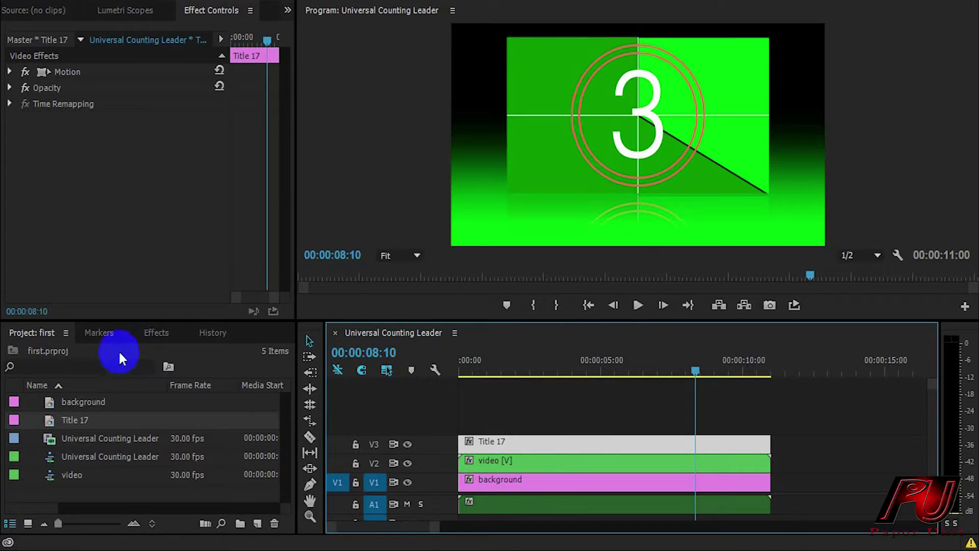
click(157, 332)
Apply the Basic 3D effect to the video nest clip
click(97, 352)
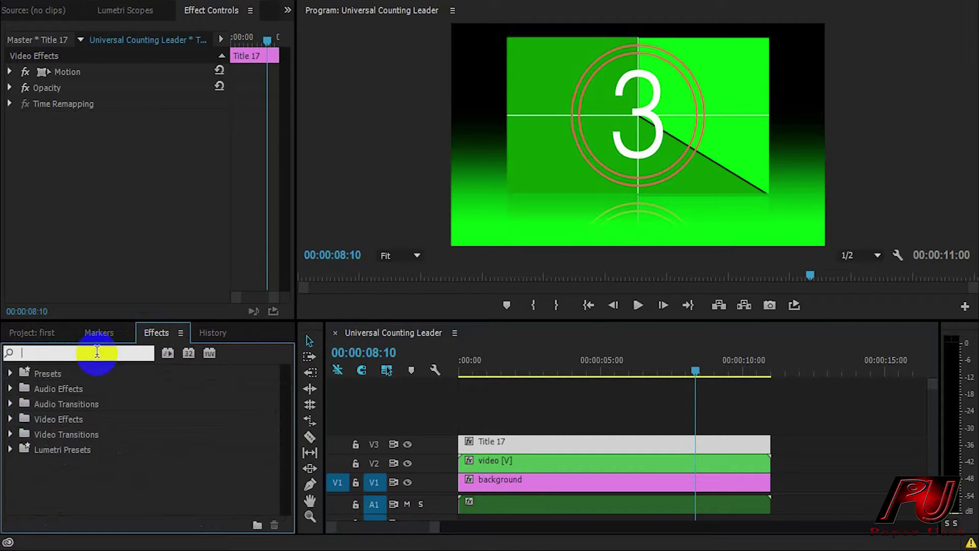
text(basic)
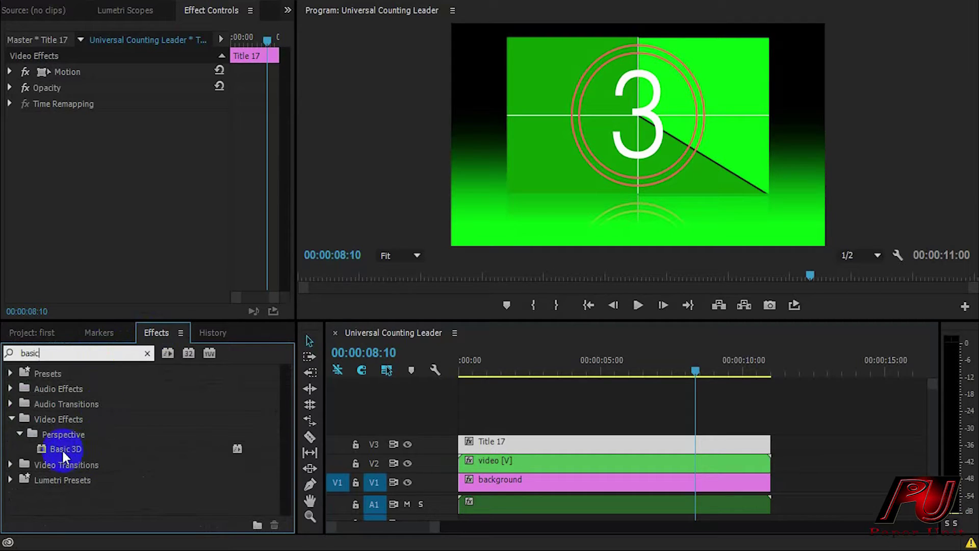
drag(59, 447, 491, 466)
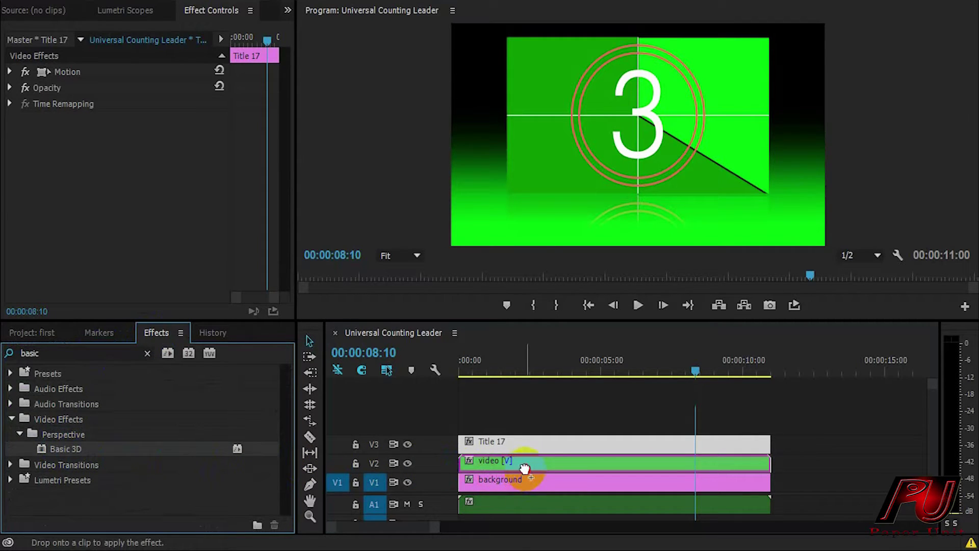
drag(491, 466, 525, 466)
At the sequence start, enable specular highlight and keyframe Swivel at -20°
drag(695, 371, 446, 415)
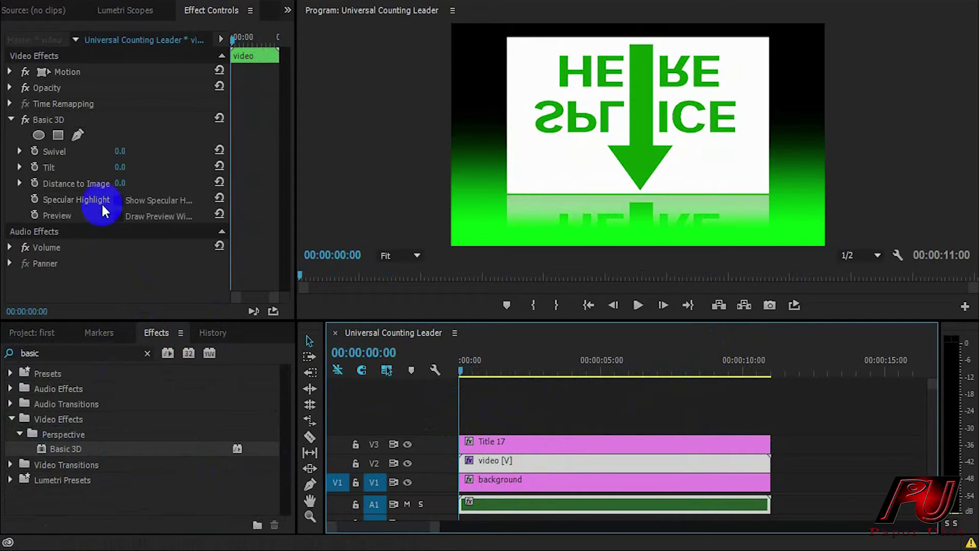
click(117, 200)
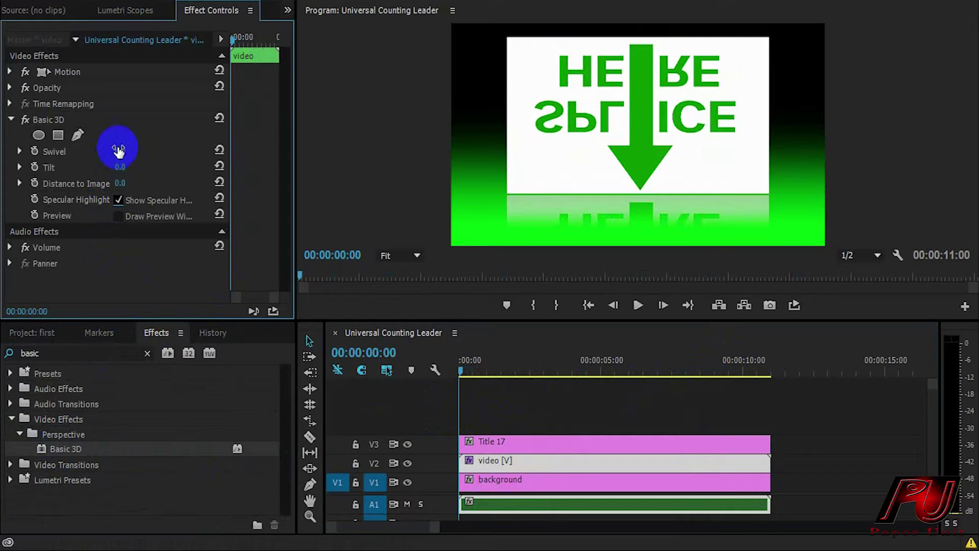
click(34, 151)
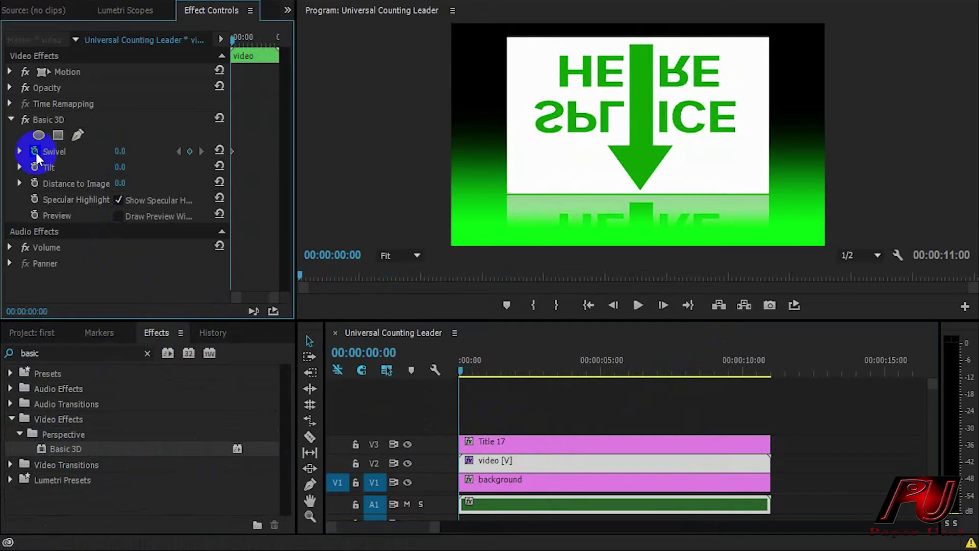
click(122, 151)
text(-20)
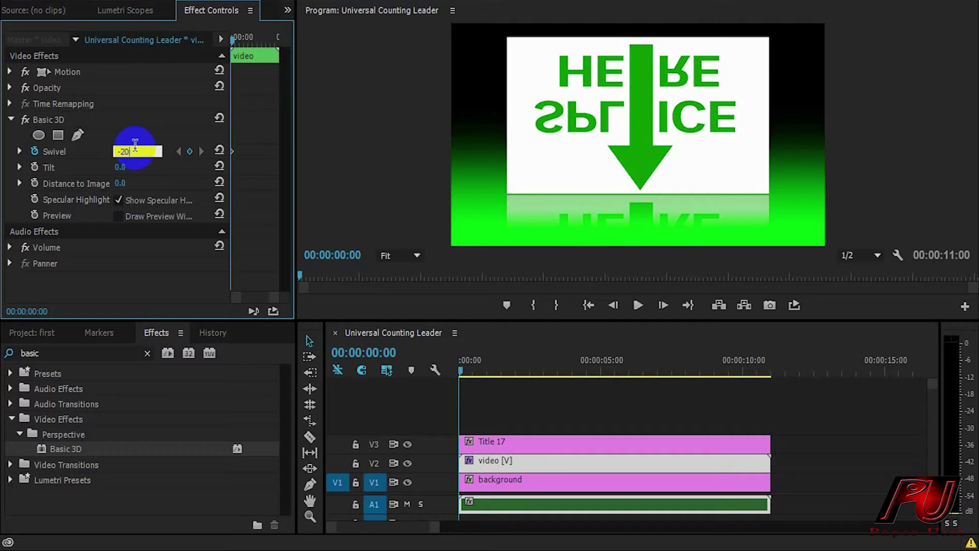
key(Return)
At 00:00:08:09, keyframe Swivel at 20° and preview the animation
click(695, 371)
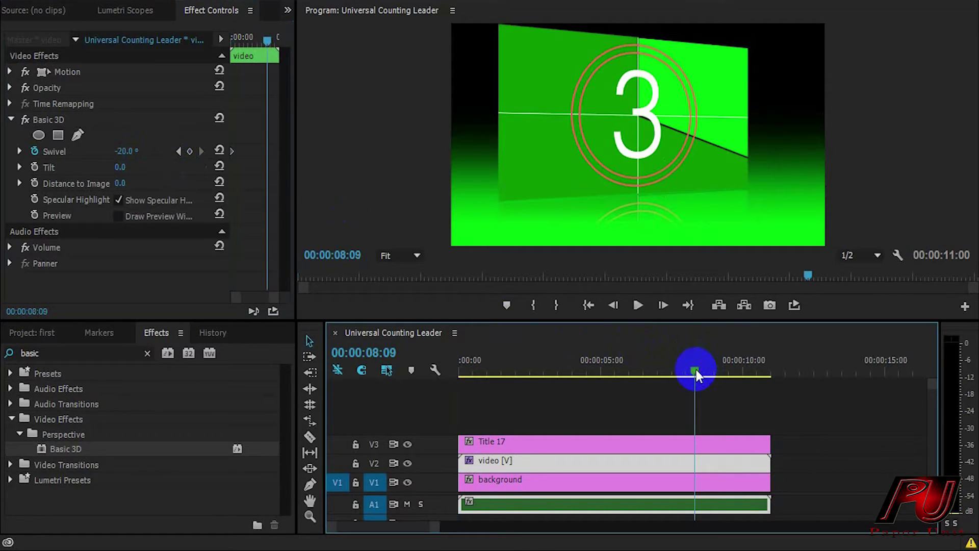
click(190, 151)
click(135, 151)
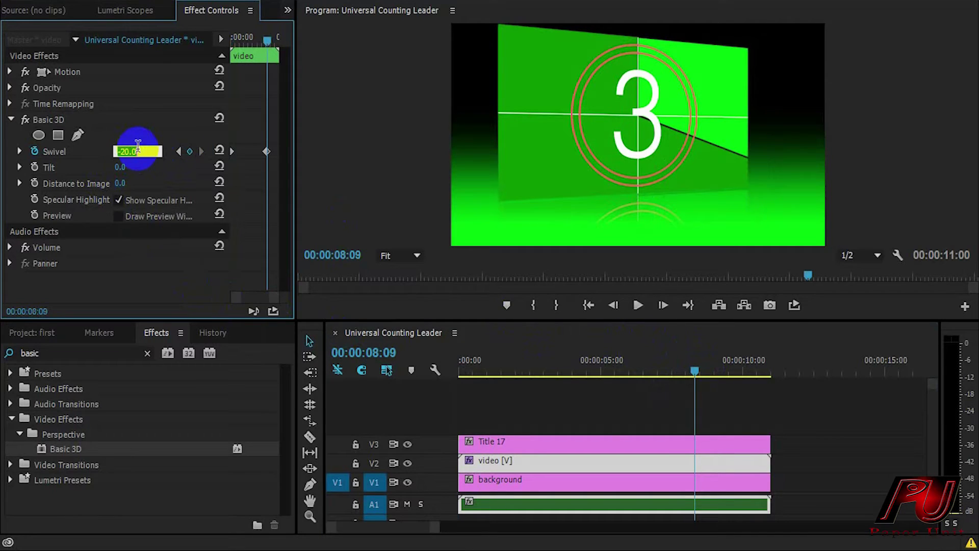
text(3)
key(BackSpace)
text(20)
key(Return)
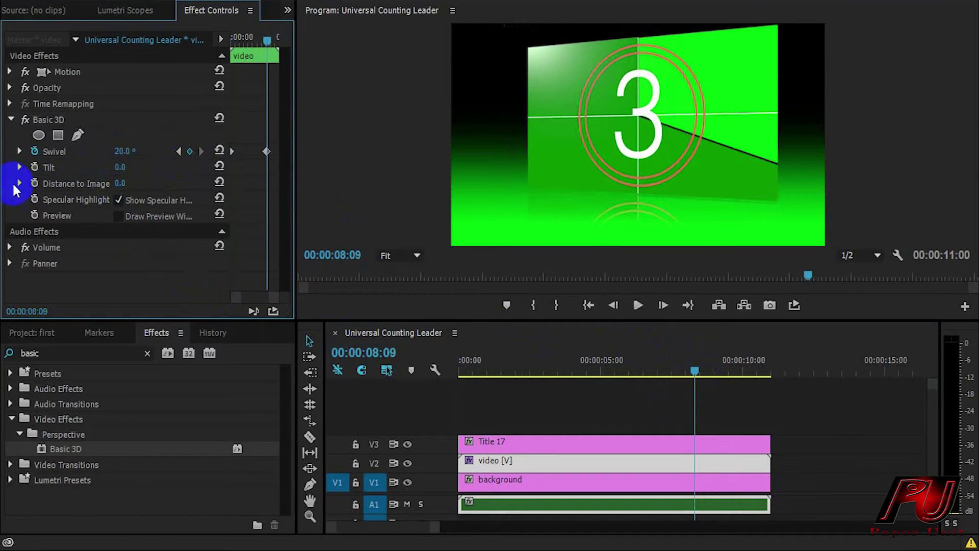
click(11, 120)
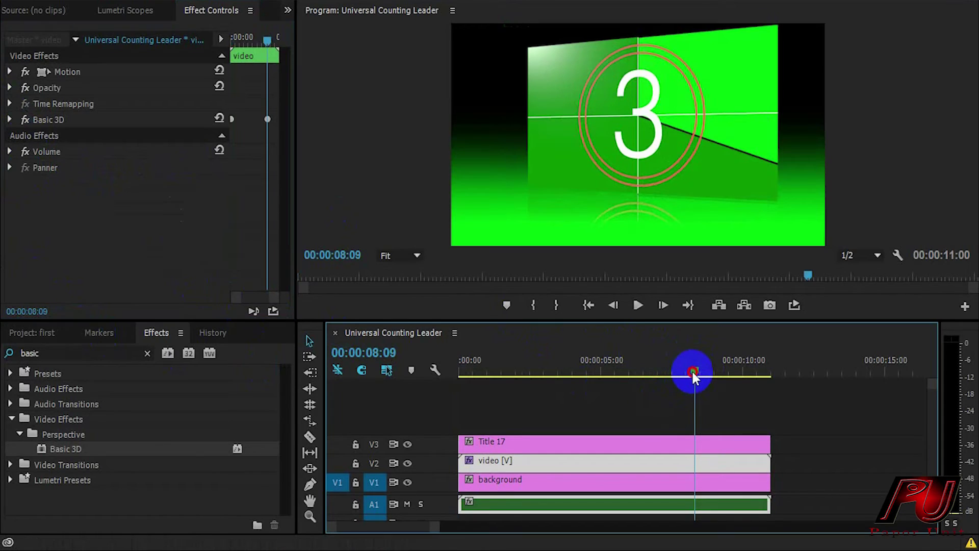
drag(691, 382, 647, 393)
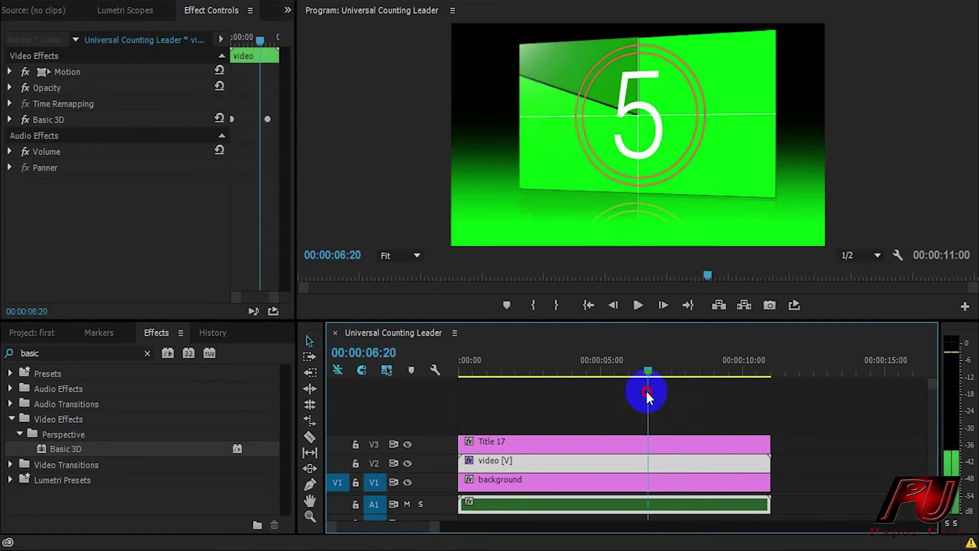
Find Bevel Alpha with a 'beve' effects search and apply it to the video nest clip
click(146, 352)
click(94, 352)
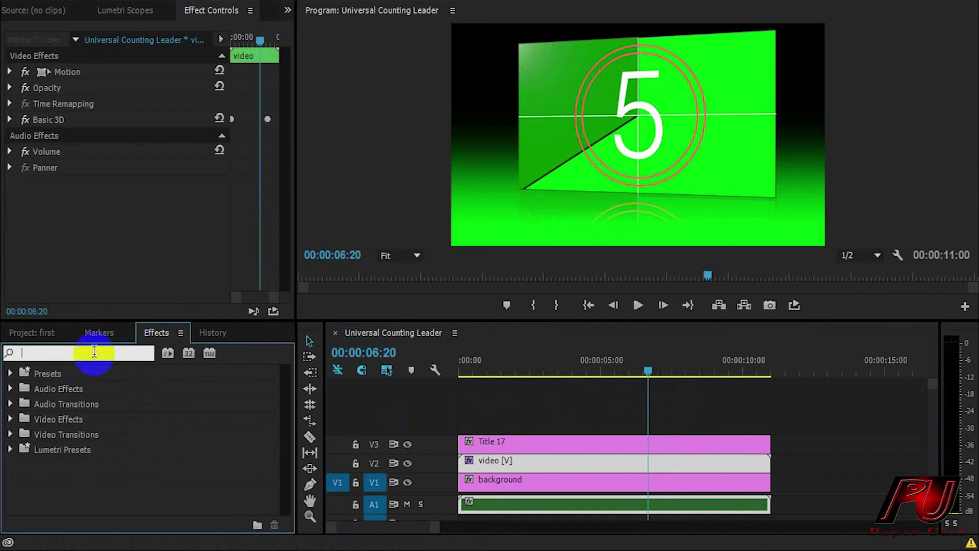
text(be)
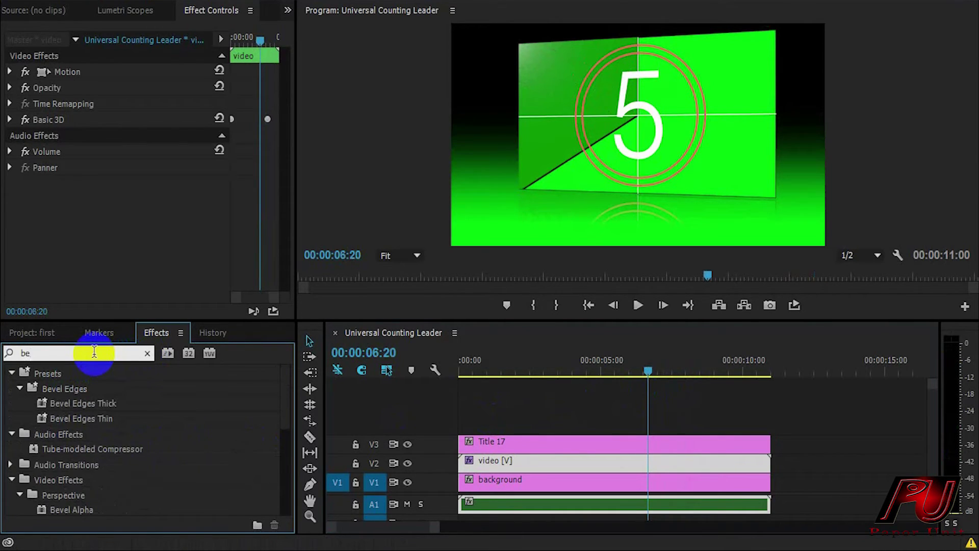
text(vel)
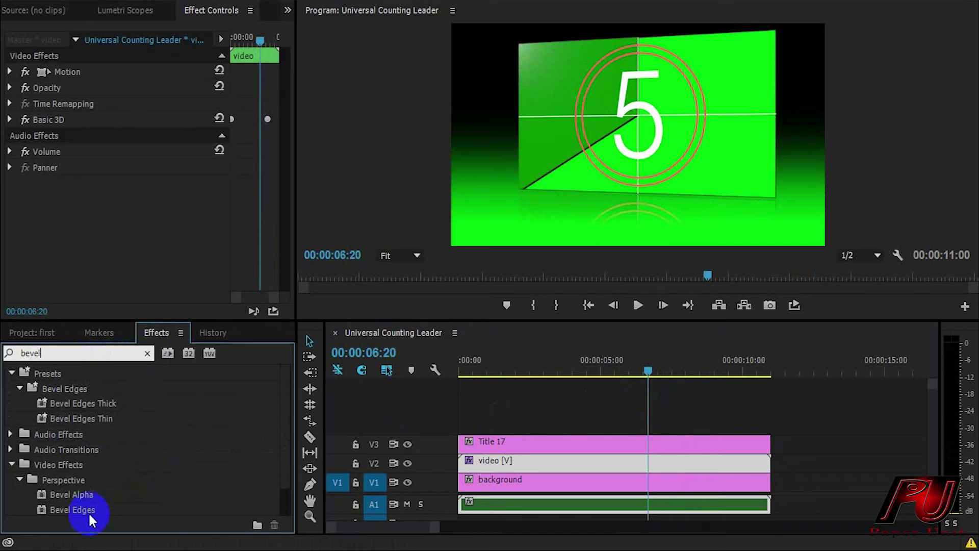
mouse_move(71, 494)
mouse_down()
mouse_move(456, 484)
mouse_move(487, 462)
mouse_up()
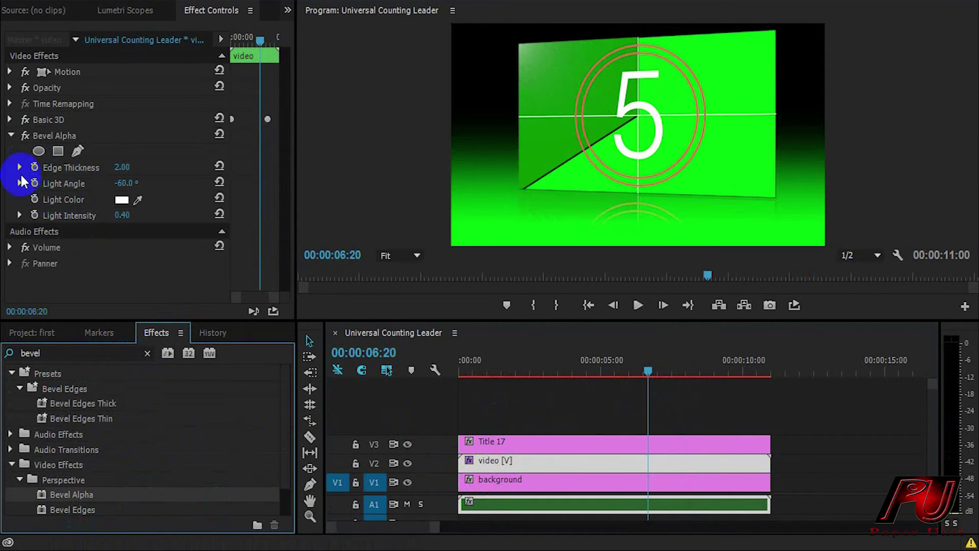
Raise the Bevel Alpha Edge Thickness to 10.00 and collapse its settings
click(17, 166)
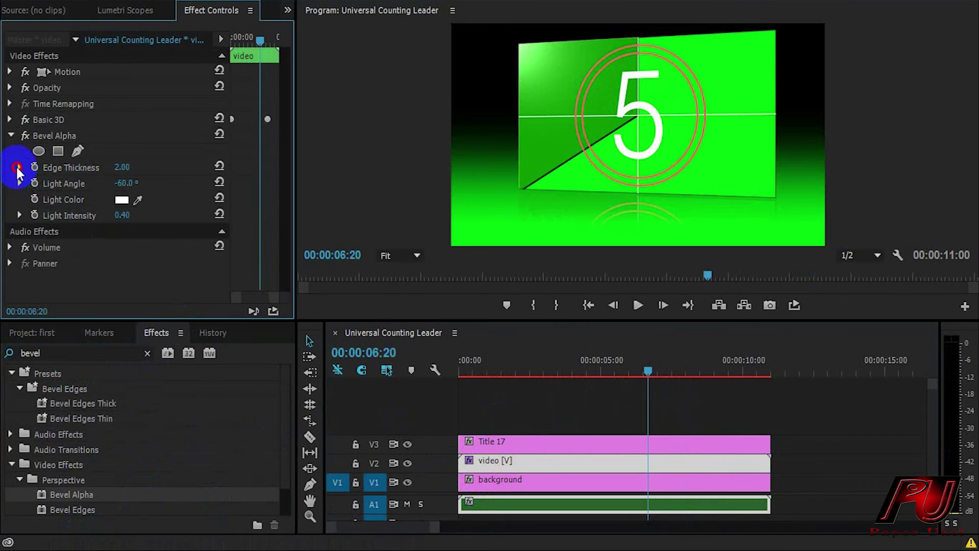
click(18, 167)
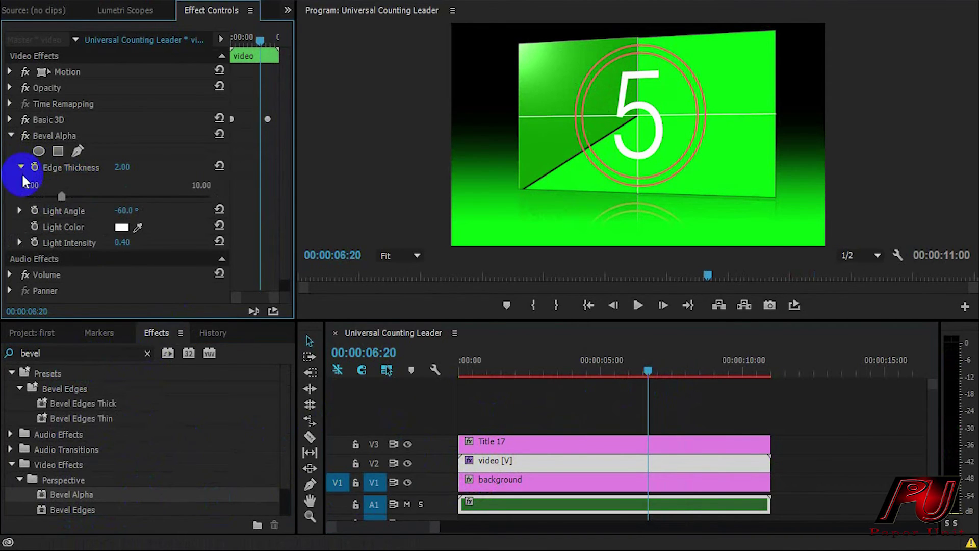
drag(59, 200, 268, 217)
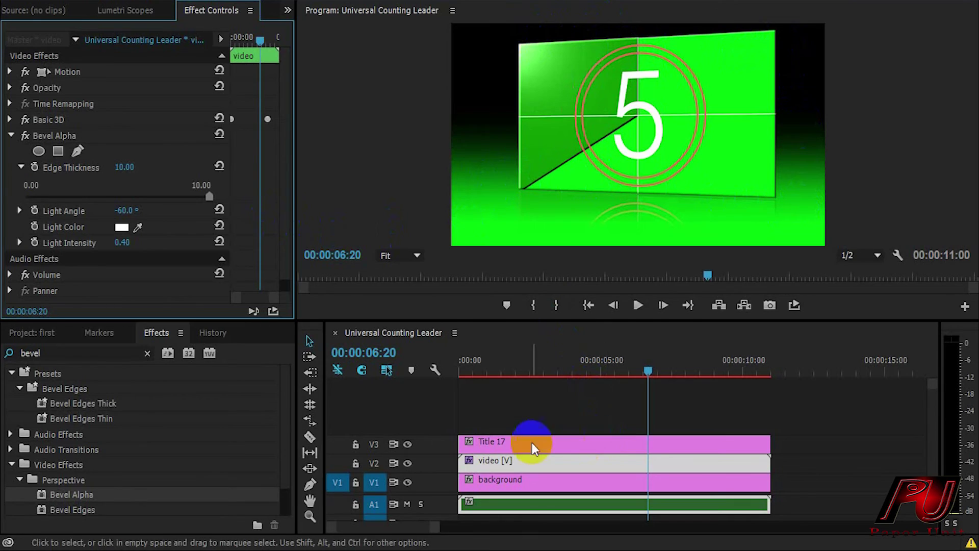
click(11, 137)
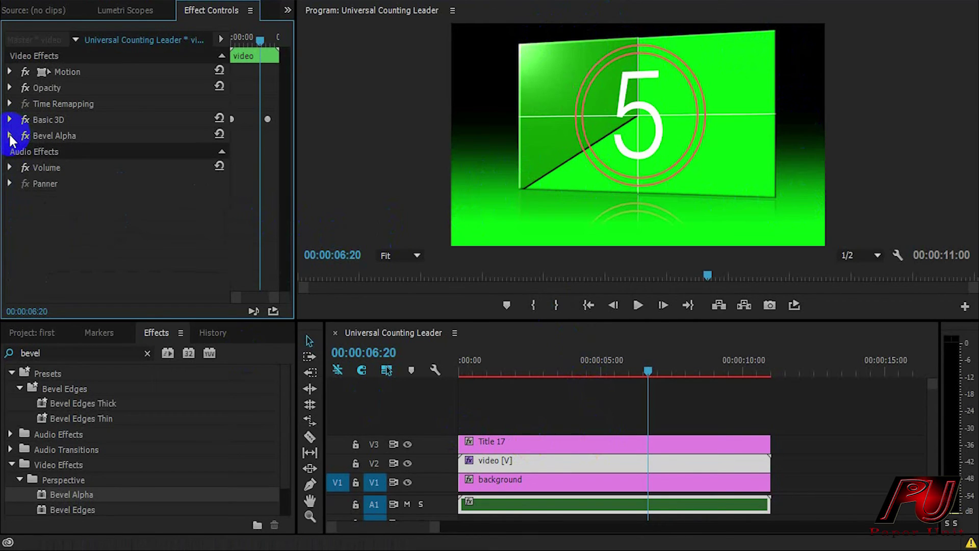